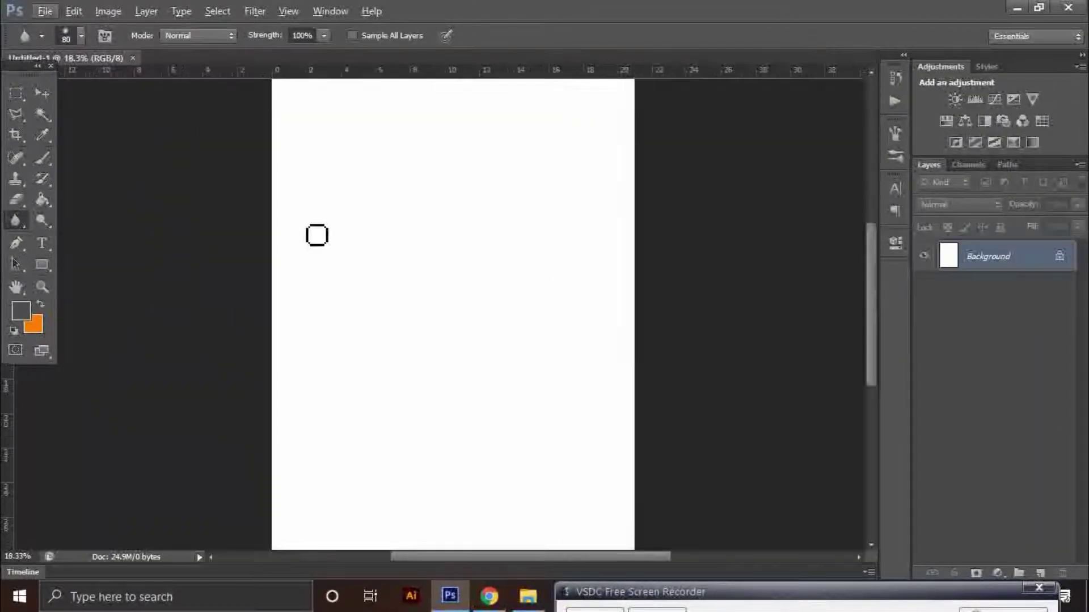
Create a new International Paper document, place the Jaeger moon image enlarged, and open the man's photo.
{"action": "left_click", "coordinate": [74, 11]}
{"action": "left_click", "coordinate": [62, 227]}
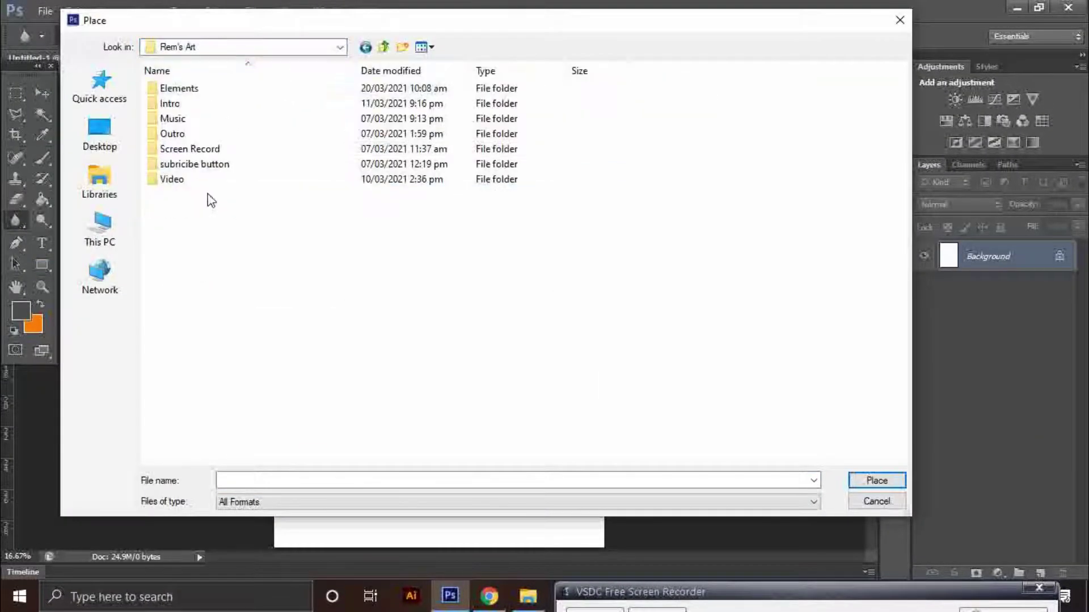
{"action": "double_click", "coordinate": [207, 195]}
{"action": "double_click", "coordinate": [411, 131]}
{"action": "left_click_drag", "start_coordinate": [522, 364], "coordinate": [652, 454]}
{"action": "key", "text": "Return"}
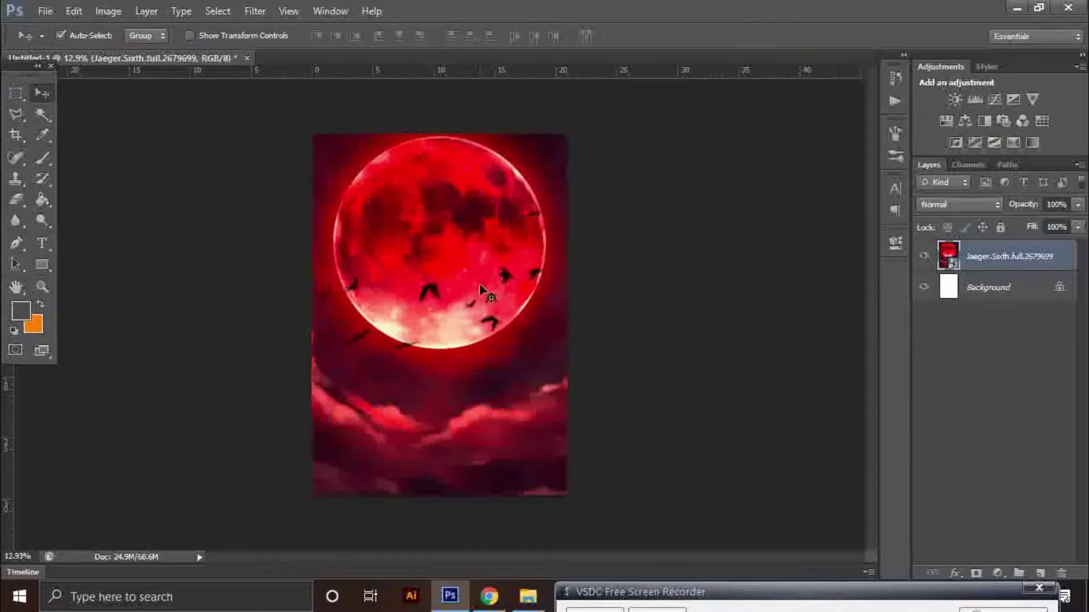
{"action": "key", "text": "ctrl+o"}
{"action": "double_click", "coordinate": [516, 110]}
Erase the room background around the top of the man's hair with the Background Eraser.
{"action": "key", "text": "e"}
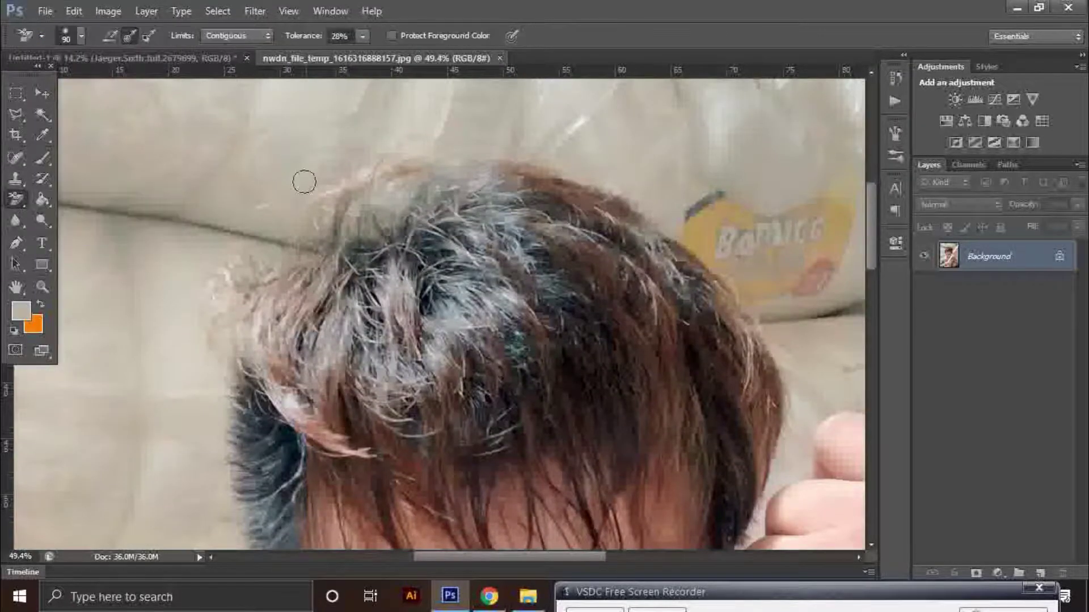
{"action": "left_click_drag", "start_coordinate": [218, 405], "coordinate": [635, 189]}
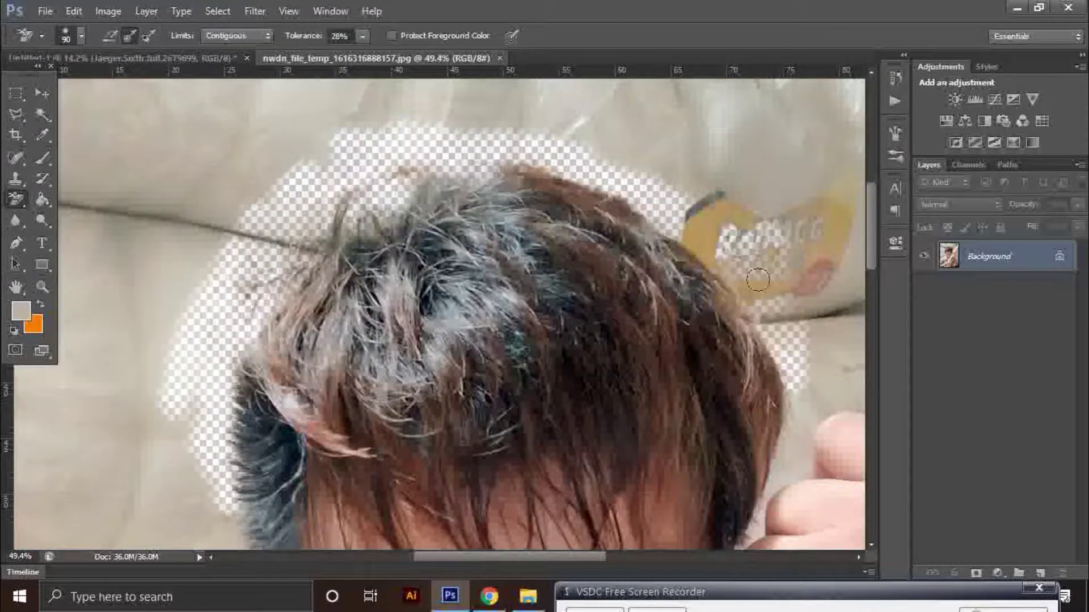
{"action": "scroll", "coordinate": [567, 283], "scroll_direction": "down", "scroll_amount": 2}
{"action": "scroll", "coordinate": [396, 312], "scroll_direction": "down", "scroll_amount": 1}
{"action": "scroll", "coordinate": [216, 353], "scroll_direction": "up", "scroll_amount": 2}
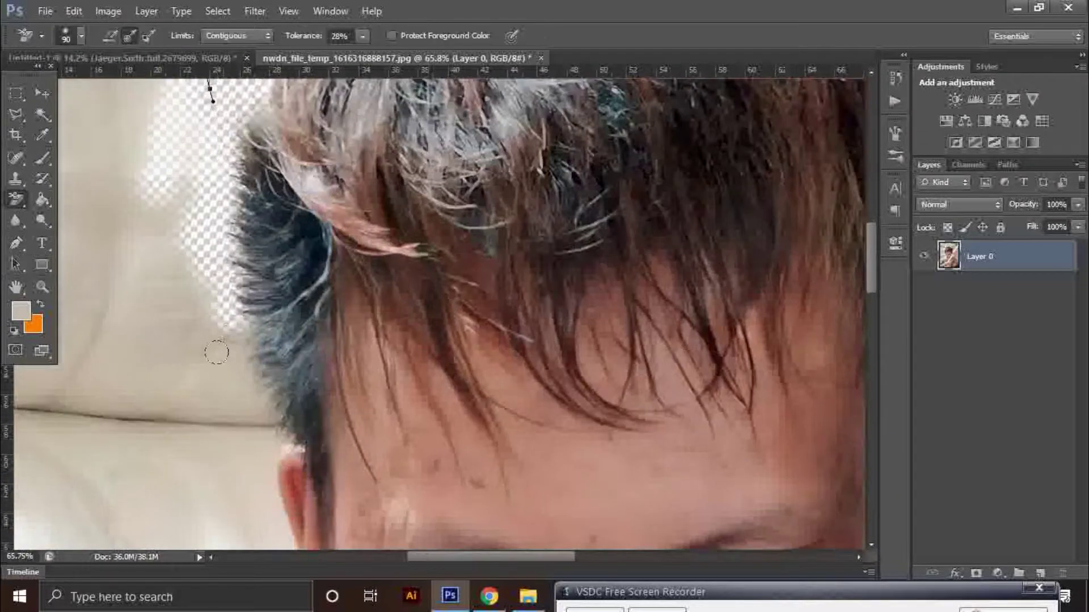
{"action": "scroll", "coordinate": [238, 276], "scroll_direction": "down", "scroll_amount": 2}
{"action": "scroll", "coordinate": [486, 250], "scroll_direction": "up", "scroll_amount": 1}
Start a pen path with anchors along the ear and shoulder edges.
{"action": "key", "text": "p"}
{"action": "scroll", "coordinate": [486, 250], "scroll_direction": "down", "scroll_amount": 2}
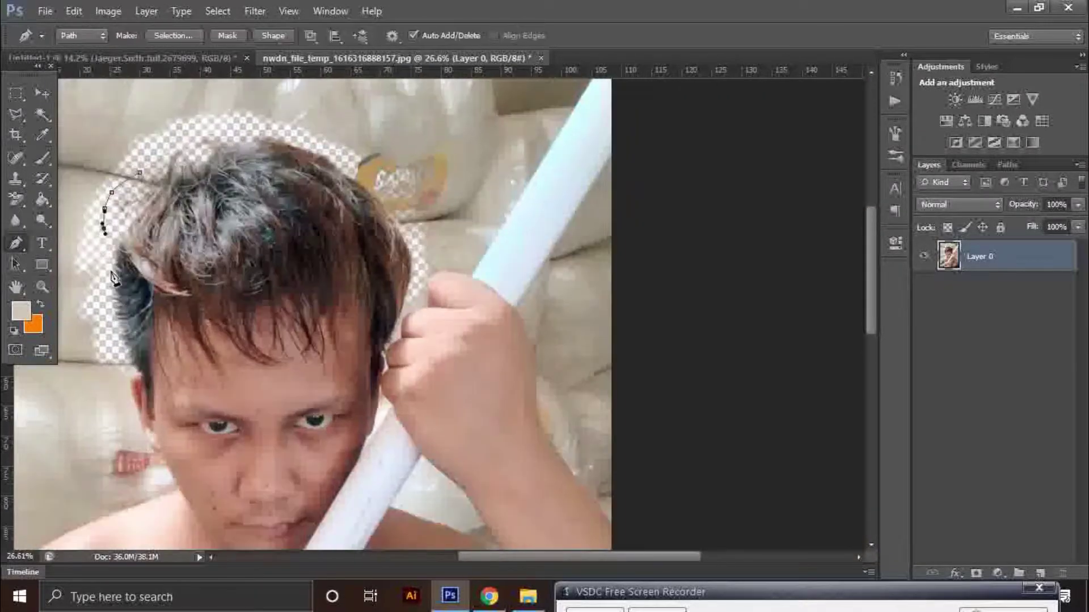
{"action": "scroll", "coordinate": [475, 209], "scroll_direction": "up", "scroll_amount": 3}
{"action": "scroll", "coordinate": [574, 461], "scroll_direction": "down", "scroll_amount": 2}
{"action": "left_click", "coordinate": [503, 372]}
{"action": "scroll", "coordinate": [503, 372], "scroll_direction": "down", "scroll_amount": 1}
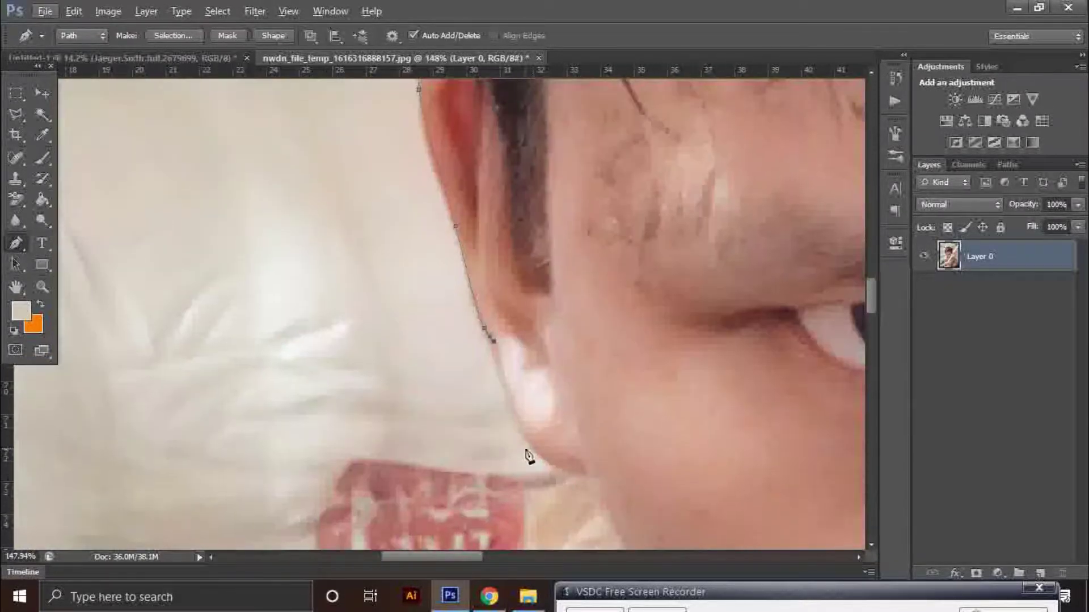
{"action": "left_click", "coordinate": [528, 452]}
{"action": "scroll", "coordinate": [547, 490], "scroll_direction": "up", "scroll_amount": 1}
{"action": "scroll", "coordinate": [548, 491], "scroll_direction": "down", "scroll_amount": 2}
{"action": "scroll", "coordinate": [522, 393], "scroll_direction": "up", "scroll_amount": 2}
{"action": "left_click", "coordinate": [522, 393]}
{"action": "left_click", "coordinate": [518, 316]}
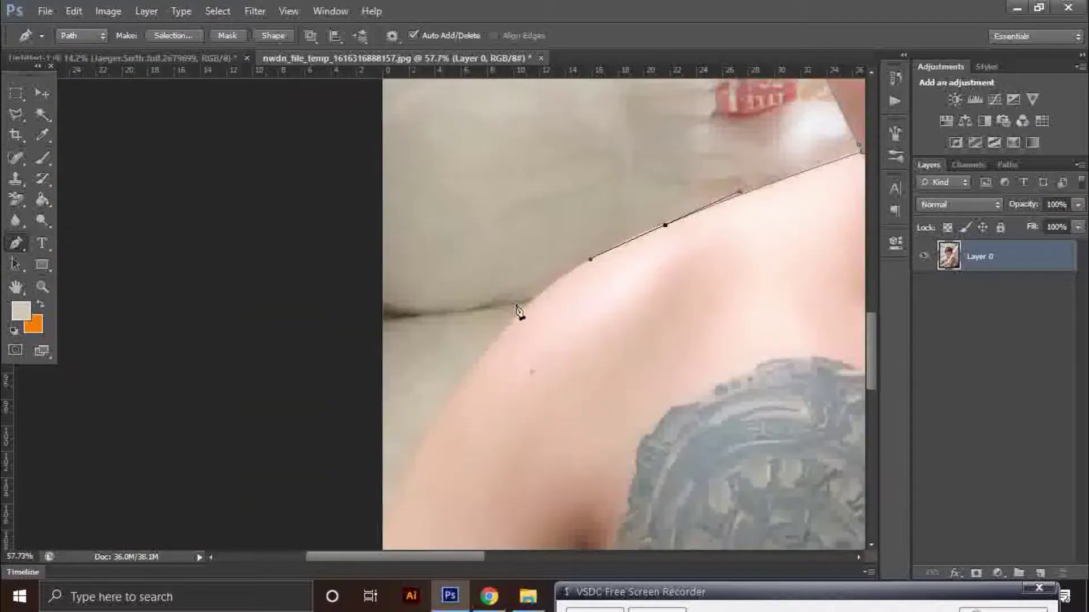
{"action": "scroll", "coordinate": [518, 316], "scroll_direction": "up", "scroll_amount": 1}
{"action": "left_click", "coordinate": [400, 433]}
Finish the path along the lower body edge toward the lower-right corner.
{"action": "scroll", "coordinate": [400, 437], "scroll_direction": "down", "scroll_amount": 3}
{"action": "scroll", "coordinate": [624, 420], "scroll_direction": "up", "scroll_amount": 3}
{"action": "left_click", "coordinate": [688, 413]}
{"action": "left_click", "coordinate": [730, 397]}
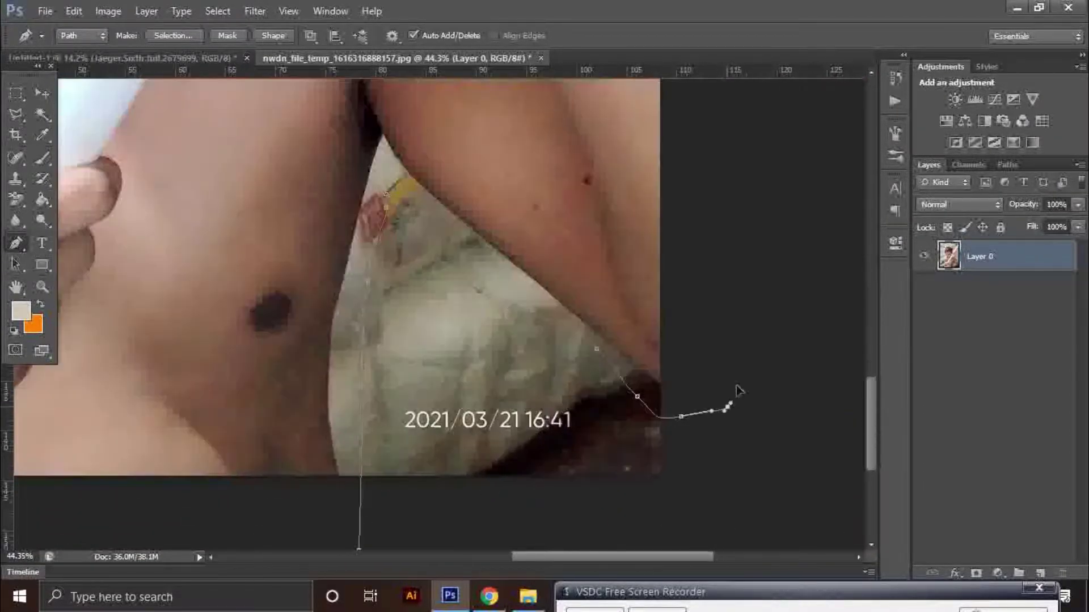
{"action": "scroll", "coordinate": [732, 391], "scroll_direction": "down", "scroll_amount": 3}
{"action": "left_click", "coordinate": [729, 299]}
{"action": "scroll", "coordinate": [815, 267], "scroll_direction": "up", "scroll_amount": 4}
{"action": "scroll", "coordinate": [564, 352], "scroll_direction": "down", "scroll_amount": 4}
{"action": "scroll", "coordinate": [722, 480], "scroll_direction": "up", "scroll_amount": 1}
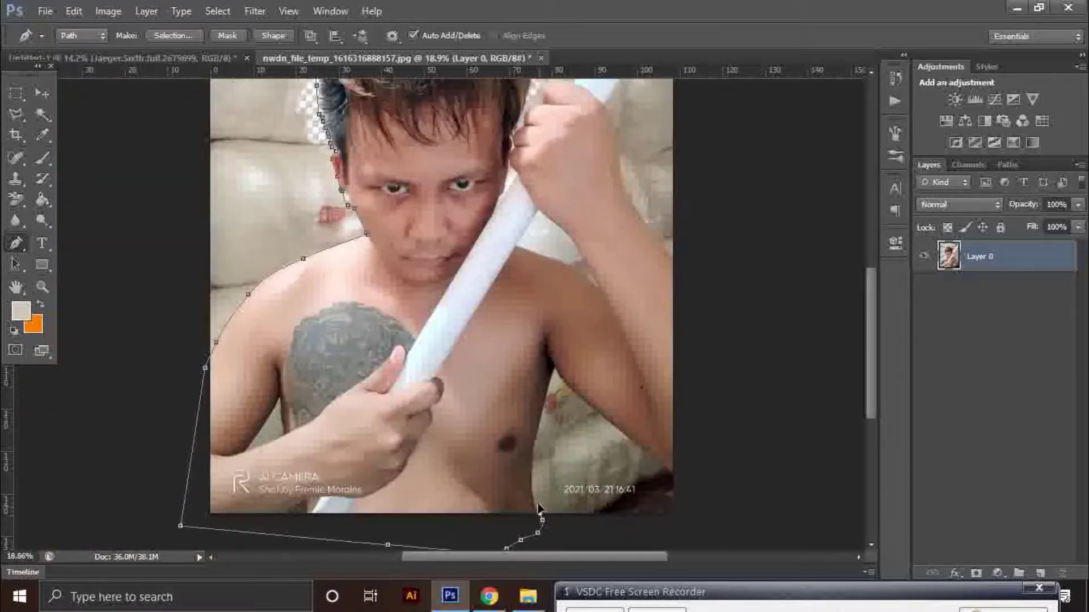
{"action": "scroll", "coordinate": [722, 480], "scroll_direction": "up", "scroll_amount": 1}
{"action": "scroll", "coordinate": [635, 470], "scroll_direction": "up", "scroll_amount": 2}
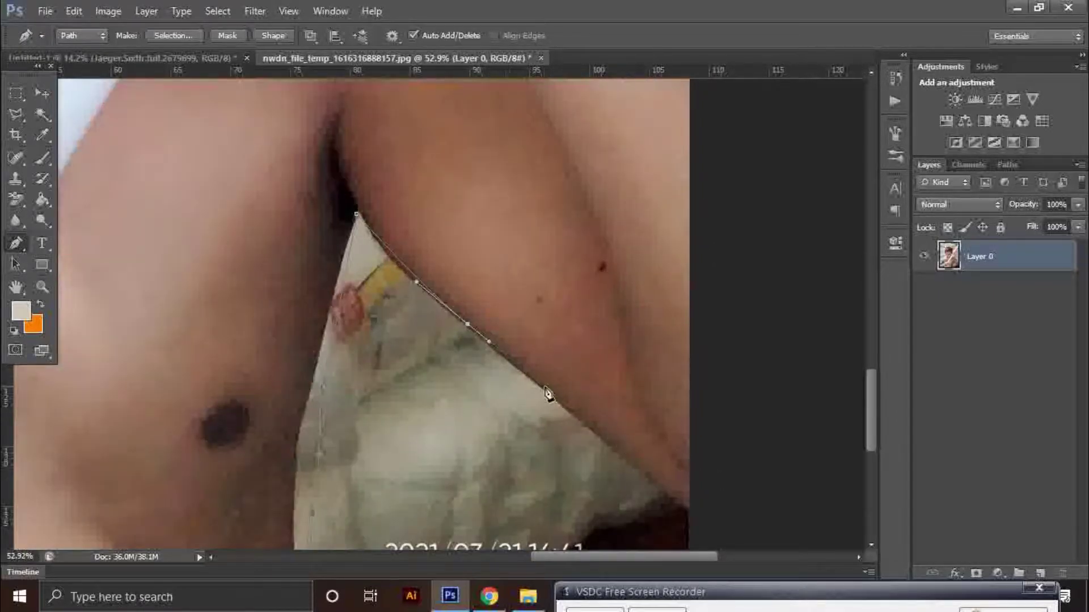
{"action": "scroll", "coordinate": [785, 294], "scroll_direction": "down", "scroll_amount": 3}
{"action": "scroll", "coordinate": [598, 377], "scroll_direction": "up", "scroll_amount": 4}
{"action": "scroll", "coordinate": [636, 437], "scroll_direction": "up", "scroll_amount": 1}
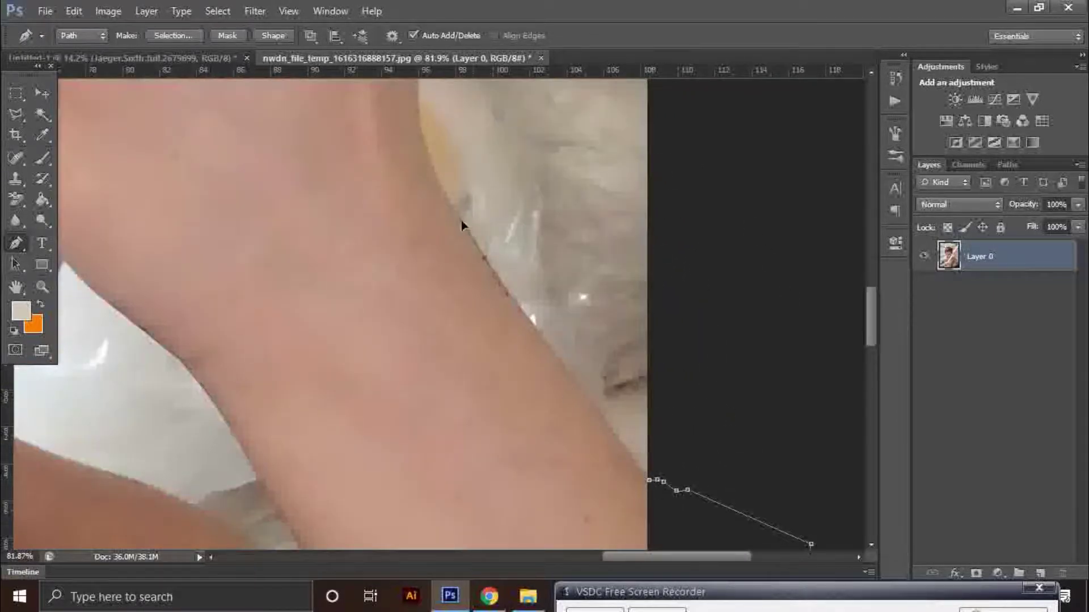
{"action": "scroll", "coordinate": [461, 226], "scroll_direction": "down", "scroll_amount": 2}
{"action": "scroll", "coordinate": [486, 273], "scroll_direction": "up", "scroll_amount": 2}
{"action": "scroll", "coordinate": [497, 272], "scroll_direction": "up", "scroll_amount": 1}
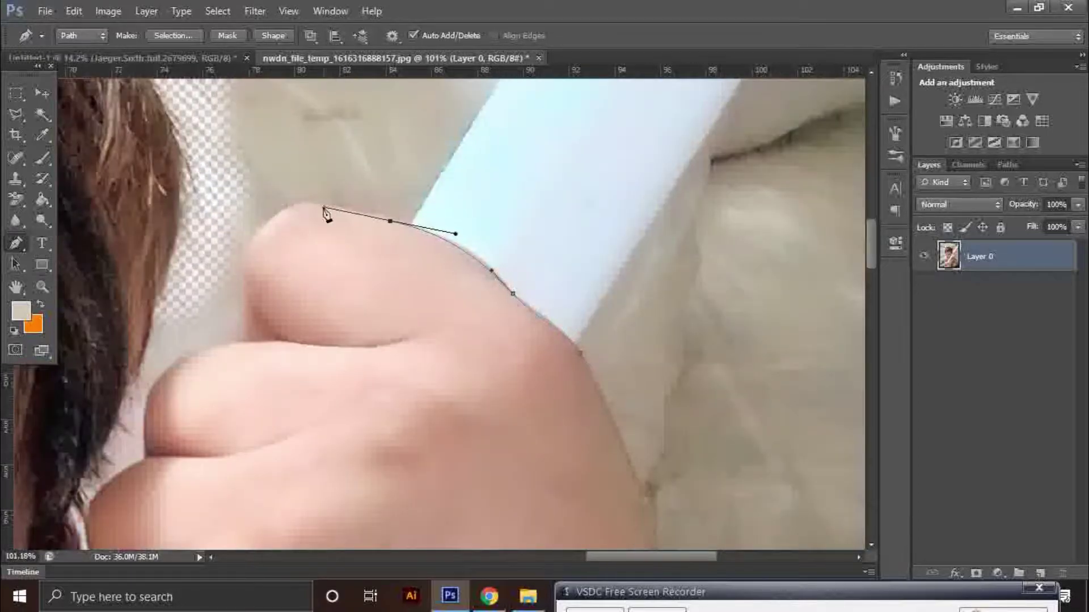
{"action": "scroll", "coordinate": [349, 245], "scroll_direction": "up", "scroll_amount": 1}
{"action": "scroll", "coordinate": [481, 303], "scroll_direction": "down", "scroll_amount": 1}
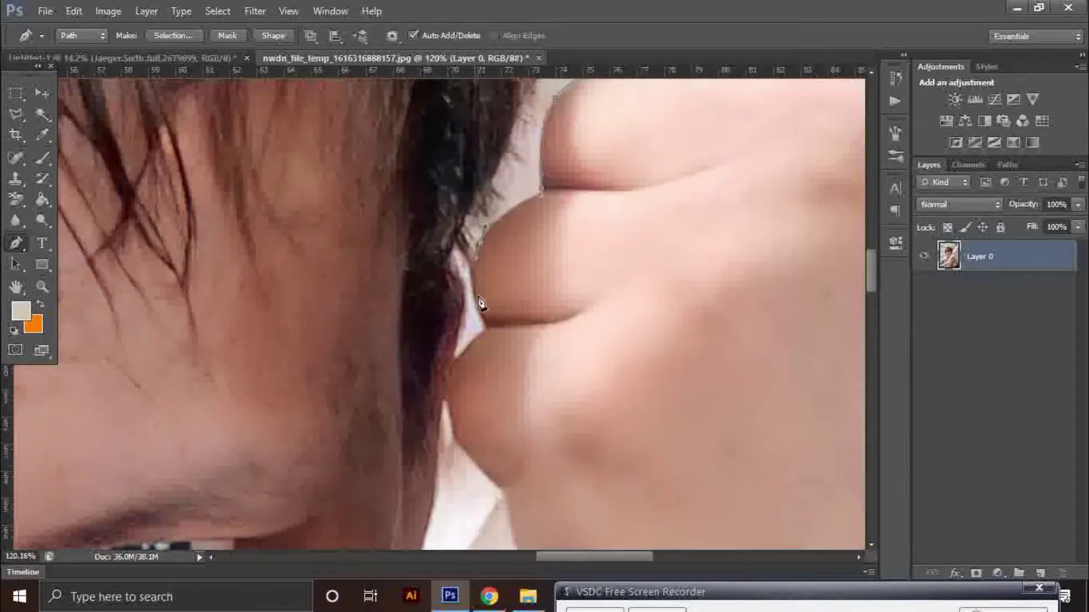
{"action": "scroll", "coordinate": [462, 292], "scroll_direction": "down", "scroll_amount": 2}
{"action": "scroll", "coordinate": [516, 323], "scroll_direction": "up", "scroll_amount": 3}
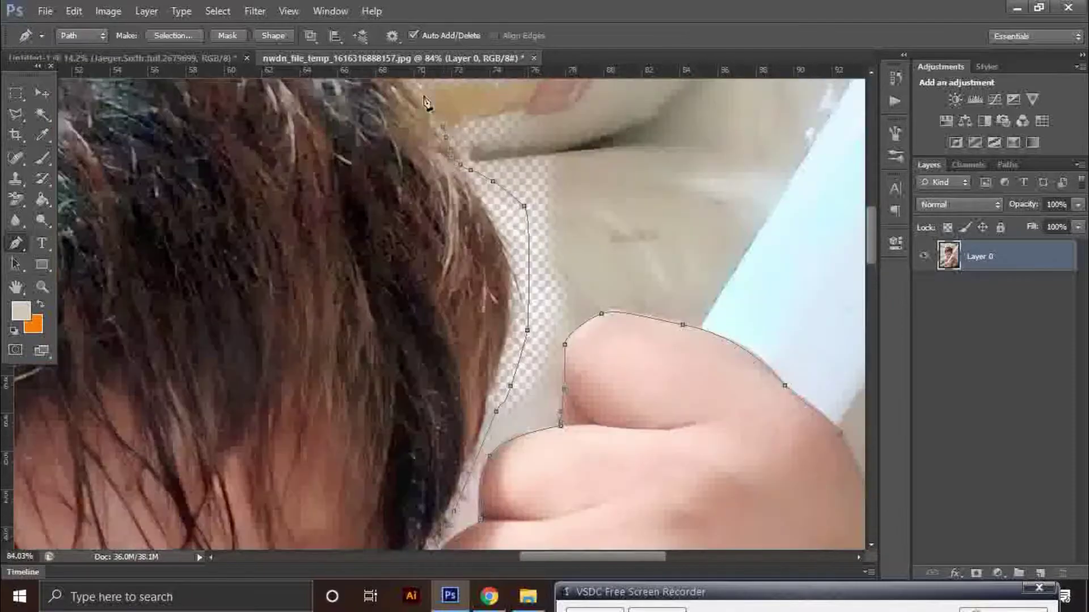
{"action": "scroll", "coordinate": [532, 354], "scroll_direction": "up", "scroll_amount": 3}
{"action": "scroll", "coordinate": [532, 355], "scroll_direction": "down", "scroll_amount": 2}
{"action": "scroll", "coordinate": [482, 283], "scroll_direction": "down", "scroll_amount": 3}
{"action": "right_click", "coordinate": [425, 255]}
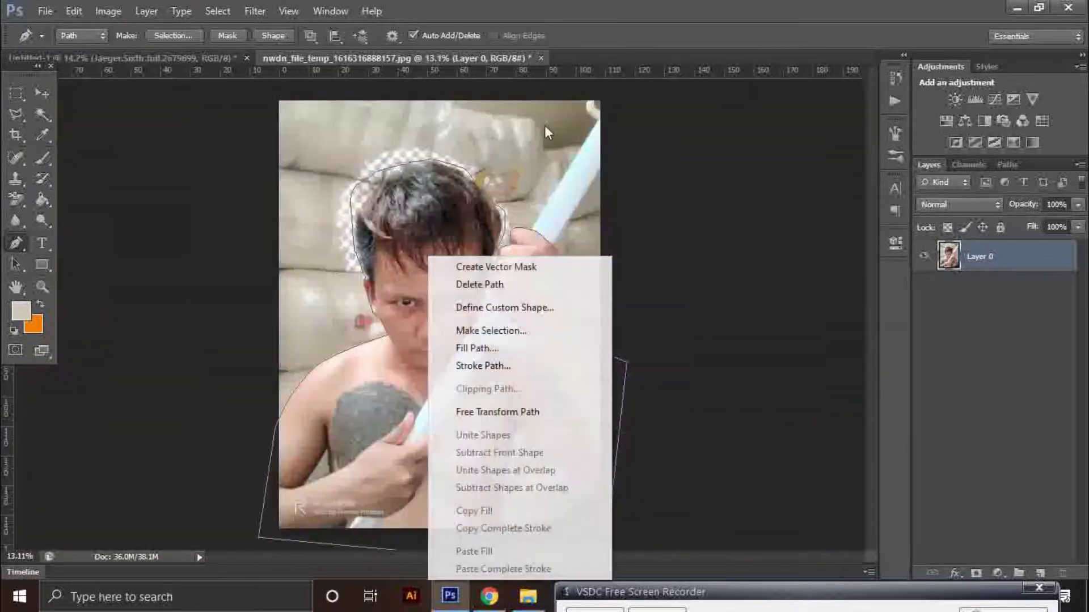
{"action": "key", "text": "Escape"}
Turn the pen path into a mask on Layer 0 that hides the room background.
{"action": "right_click", "coordinate": [565, 258]}
{"action": "left_click", "coordinate": [589, 187]}
{"action": "scroll", "coordinate": [389, 401], "scroll_direction": "up", "scroll_amount": 5}
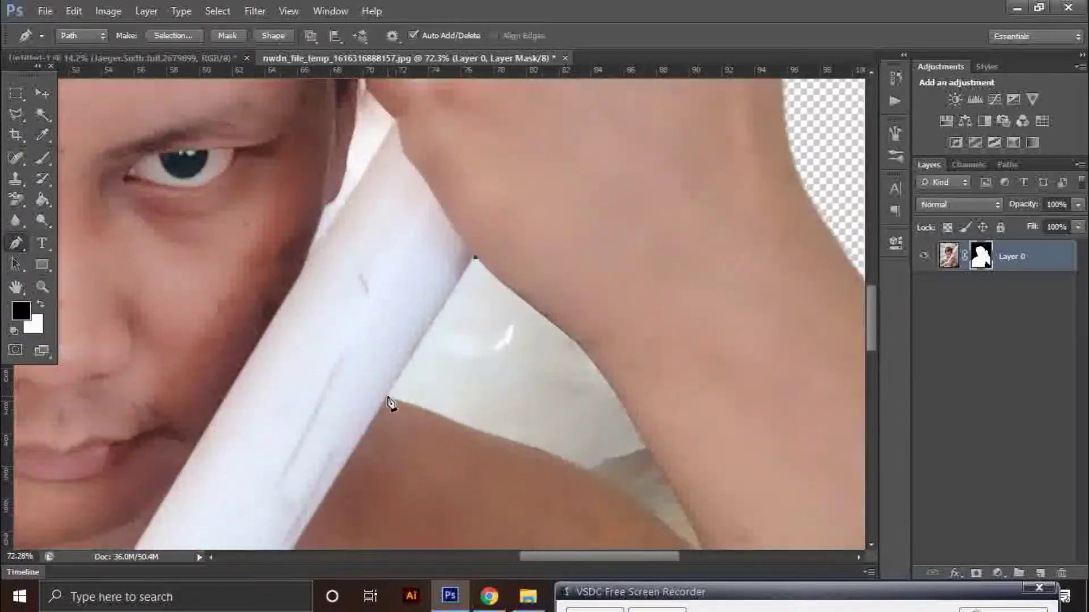
{"action": "scroll", "coordinate": [747, 551], "scroll_direction": "down", "scroll_amount": 1}
{"action": "scroll", "coordinate": [551, 464], "scroll_direction": "up", "scroll_amount": 2}
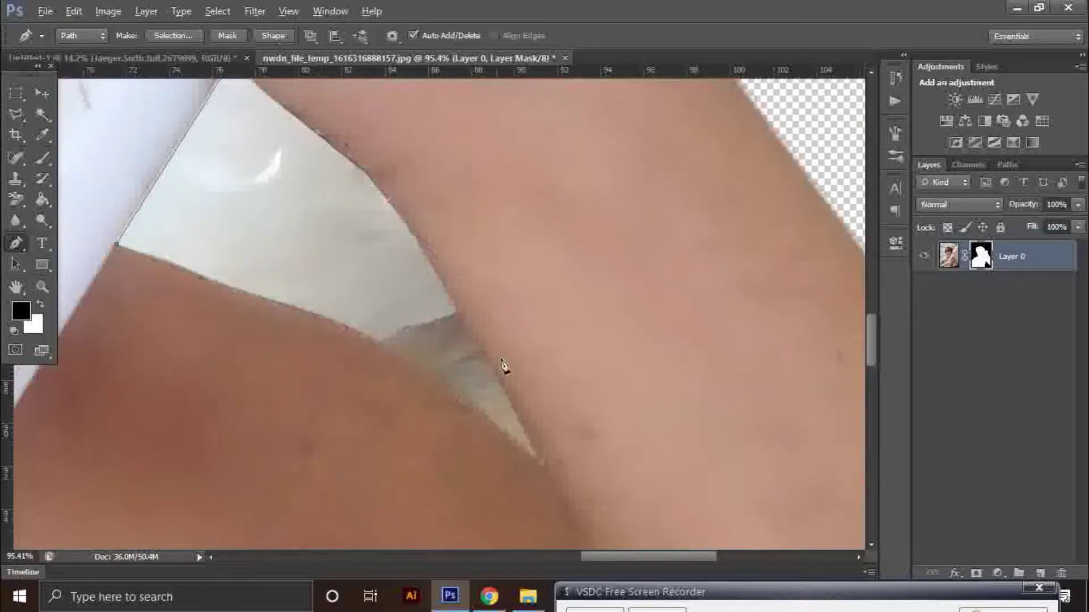
{"action": "scroll", "coordinate": [503, 366], "scroll_direction": "up", "scroll_amount": 2}
{"action": "scroll", "coordinate": [389, 227], "scroll_direction": "up", "scroll_amount": 3}
{"action": "scroll", "coordinate": [408, 504], "scroll_direction": "down", "scroll_amount": 1}
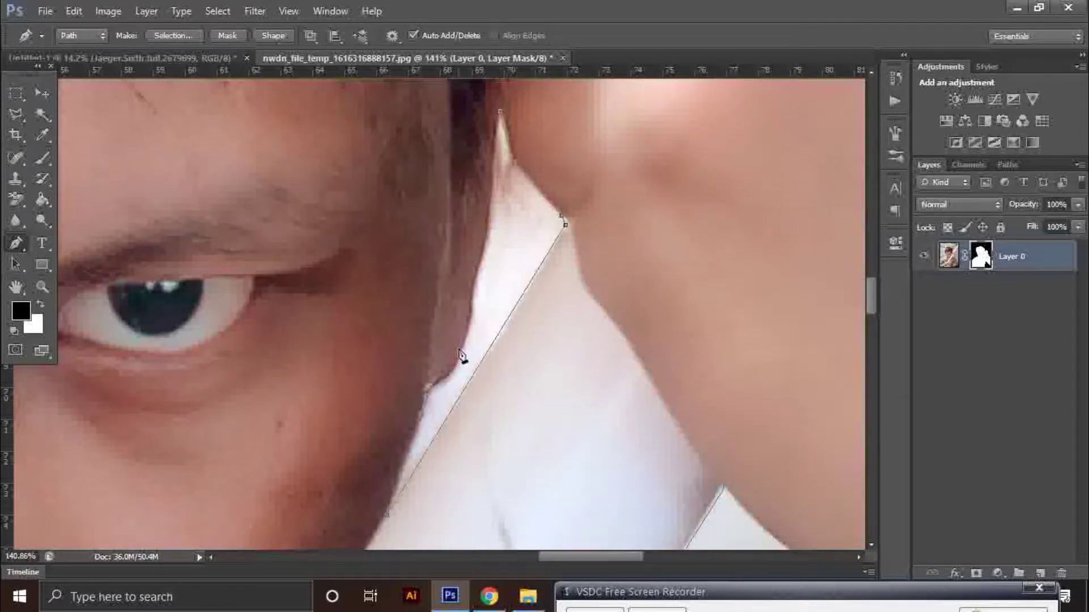
{"action": "scroll", "coordinate": [340, 360], "scroll_direction": "down", "scroll_amount": 3}
{"action": "scroll", "coordinate": [389, 433], "scroll_direction": "up", "scroll_amount": 2}
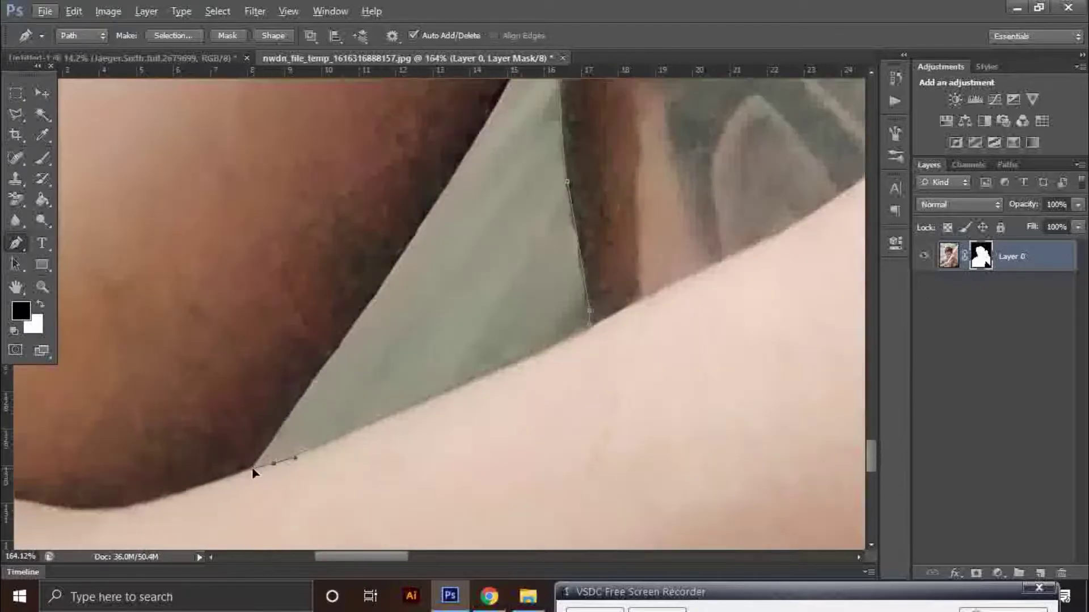
{"action": "scroll", "coordinate": [253, 469], "scroll_direction": "up", "scroll_amount": 1}
{"action": "scroll", "coordinate": [414, 348], "scroll_direction": "down", "scroll_amount": 2}
{"action": "scroll", "coordinate": [510, 182], "scroll_direction": "down", "scroll_amount": 3}
{"action": "scroll", "coordinate": [511, 182], "scroll_direction": "down", "scroll_amount": 3}
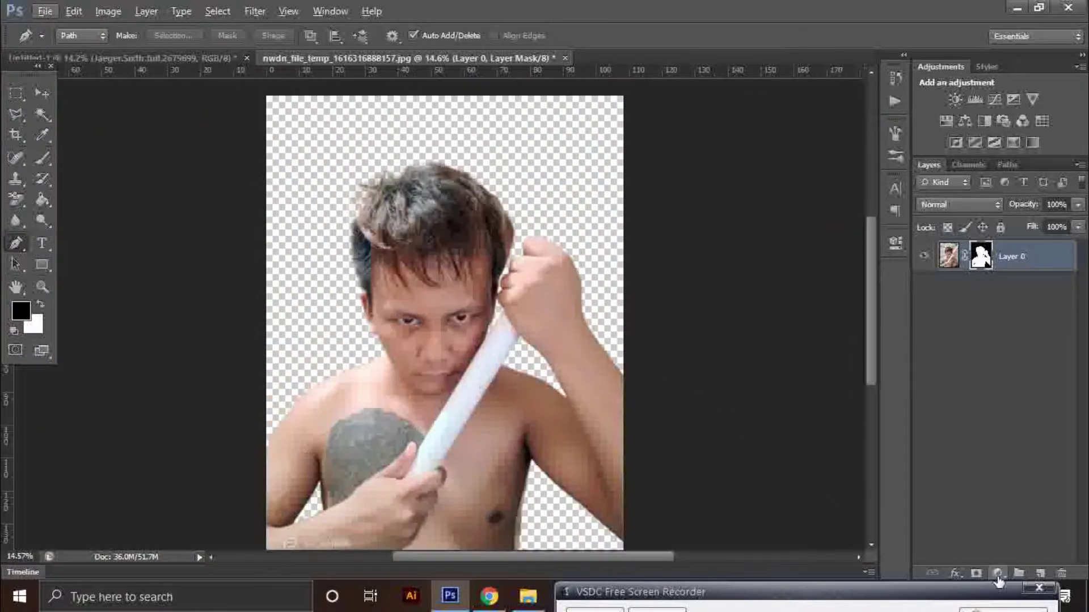
{"action": "left_click", "coordinate": [42, 93]}
Move the masked man into the red-moon document and scale him down to fit.
{"action": "left_click_drag", "start_coordinate": [437, 317], "coordinate": [402, 366]}
{"action": "key", "text": "ctrl+t"}
{"action": "left_click_drag", "start_coordinate": [656, 74], "coordinate": [590, 152]}
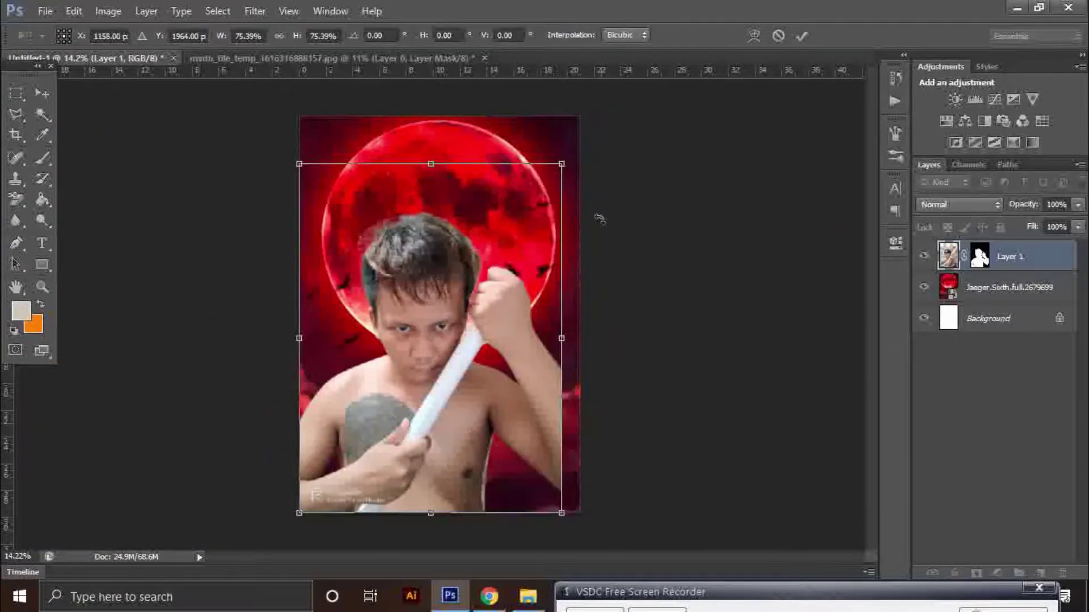
{"action": "key", "text": "Return"}
Clean leftover background around the hair and fist with the Eraser and Background Eraser.
{"action": "scroll", "coordinate": [447, 314], "scroll_direction": "up", "scroll_amount": 1}
{"action": "scroll", "coordinate": [364, 194], "scroll_direction": "up", "scroll_amount": 5}
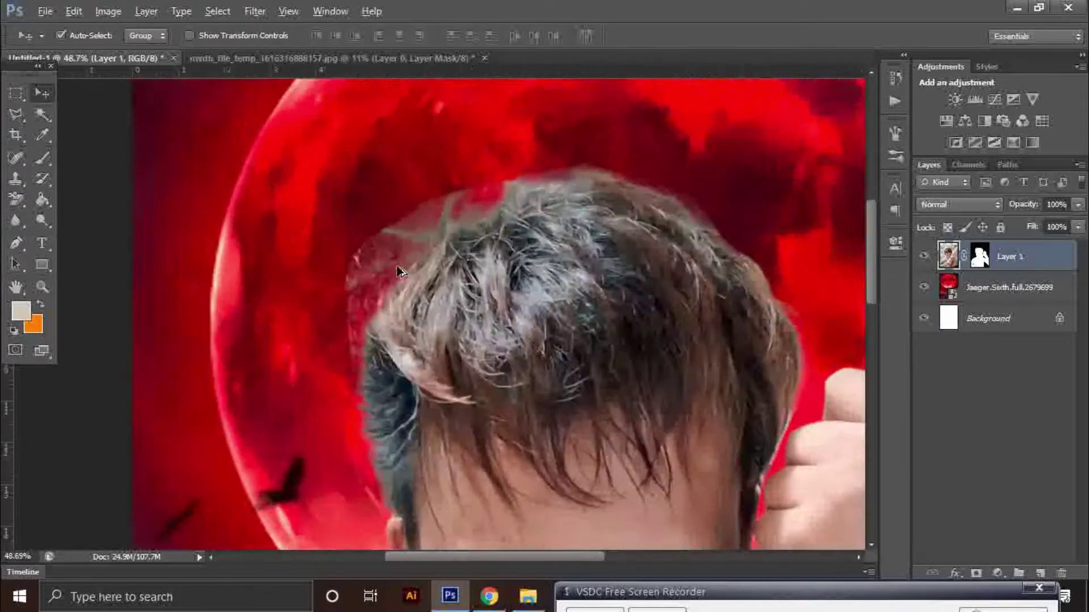
{"action": "right_click", "coordinate": [16, 199]}
{"action": "left_click", "coordinate": [68, 195]}
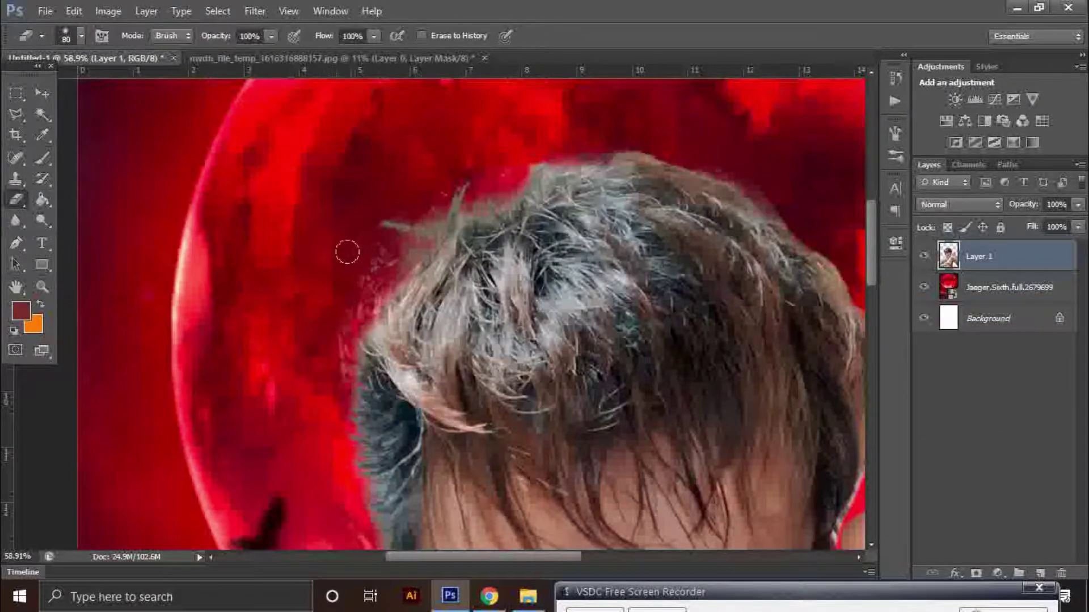
{"action": "scroll", "coordinate": [695, 160], "scroll_direction": "down", "scroll_amount": 3}
{"action": "scroll", "coordinate": [641, 347], "scroll_direction": "up", "scroll_amount": 3}
{"action": "key", "text": "shift+e"}
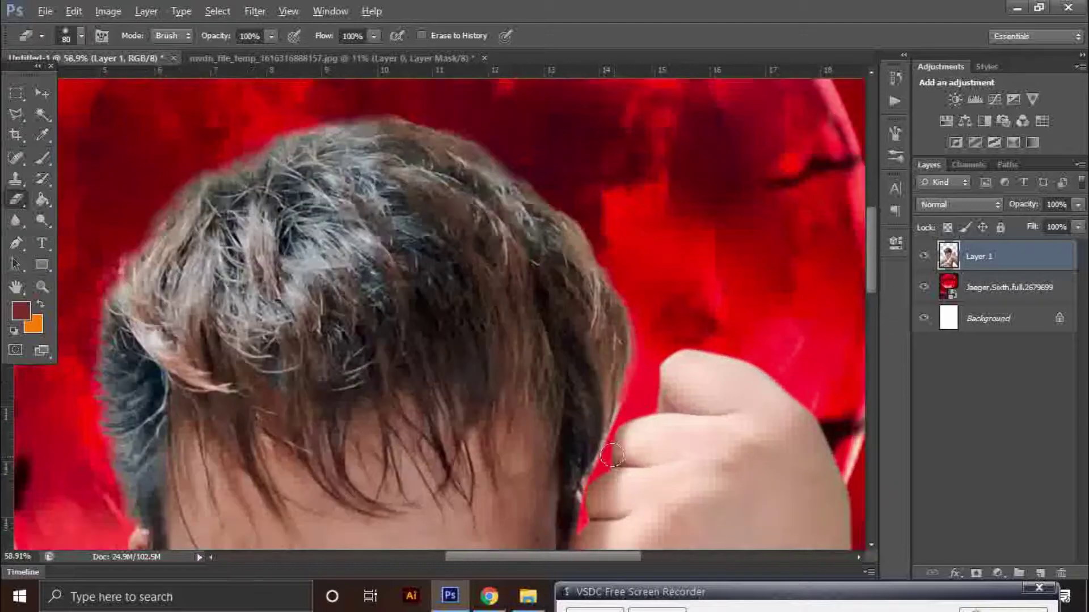
{"action": "scroll", "coordinate": [459, 423], "scroll_direction": "up", "scroll_amount": 3}
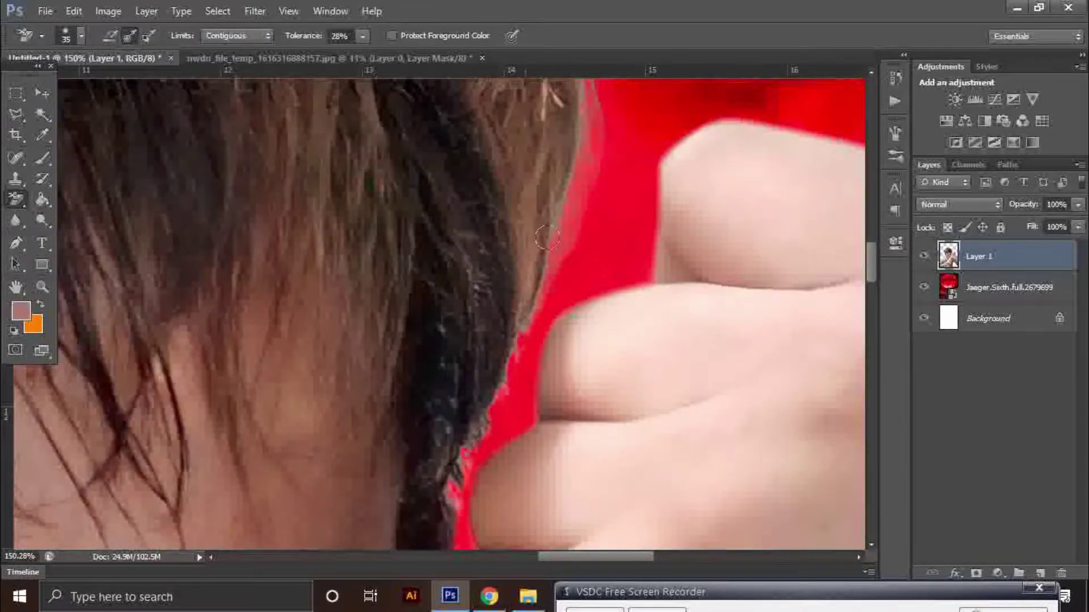
{"action": "key", "text": "shift+e"}
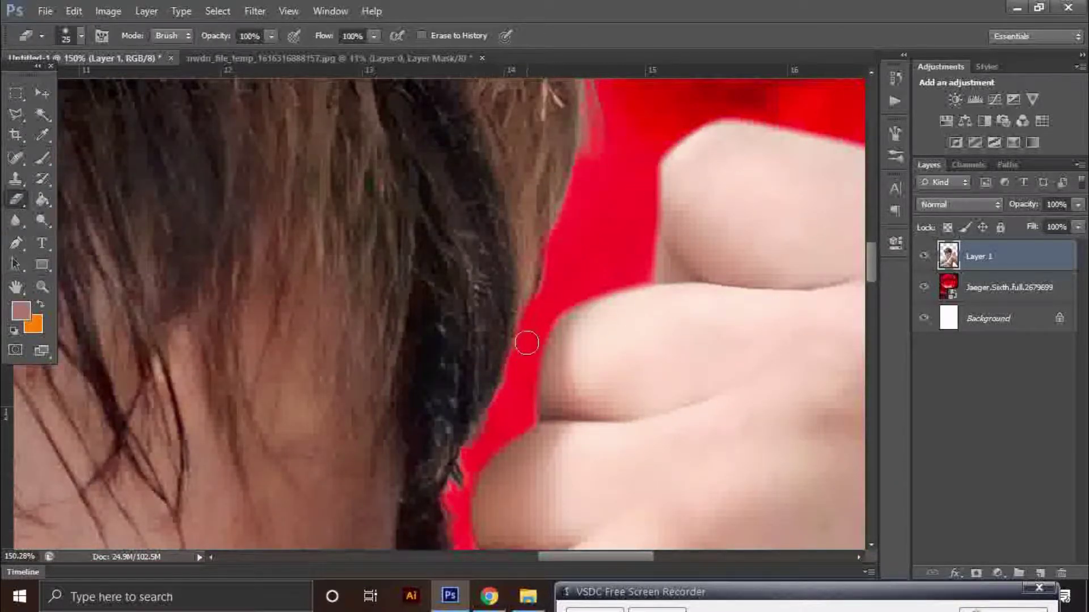
{"action": "scroll", "coordinate": [526, 343], "scroll_direction": "down", "scroll_amount": 5}
{"action": "scroll", "coordinate": [566, 314], "scroll_direction": "down", "scroll_amount": 2}
{"action": "left_click", "coordinate": [45, 11]}
Place the ninja armor image into the composite as a new layer.
{"action": "left_click", "coordinate": [133, 279]}
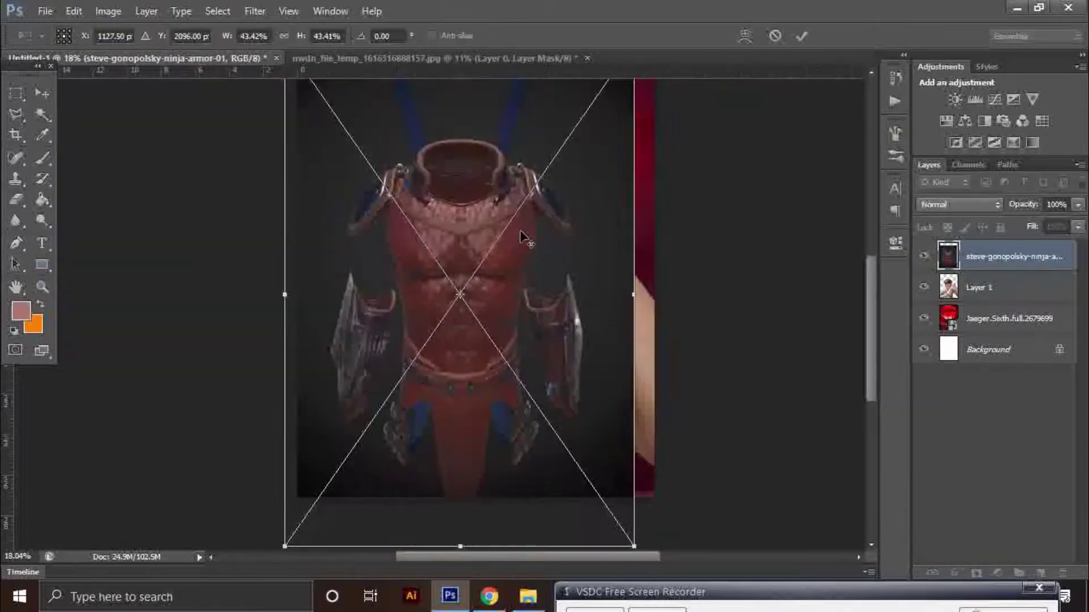
{"action": "key", "text": "Return"}
{"action": "scroll", "coordinate": [526, 319], "scroll_direction": "up", "scroll_amount": 2}
{"action": "scroll", "coordinate": [525, 319], "scroll_direction": "down", "scroll_amount": 2}
{"action": "right_click", "coordinate": [42, 113]}
{"action": "left_click", "coordinate": [110, 112]}
{"action": "scroll", "coordinate": [565, 215], "scroll_direction": "up", "scroll_amount": 1}
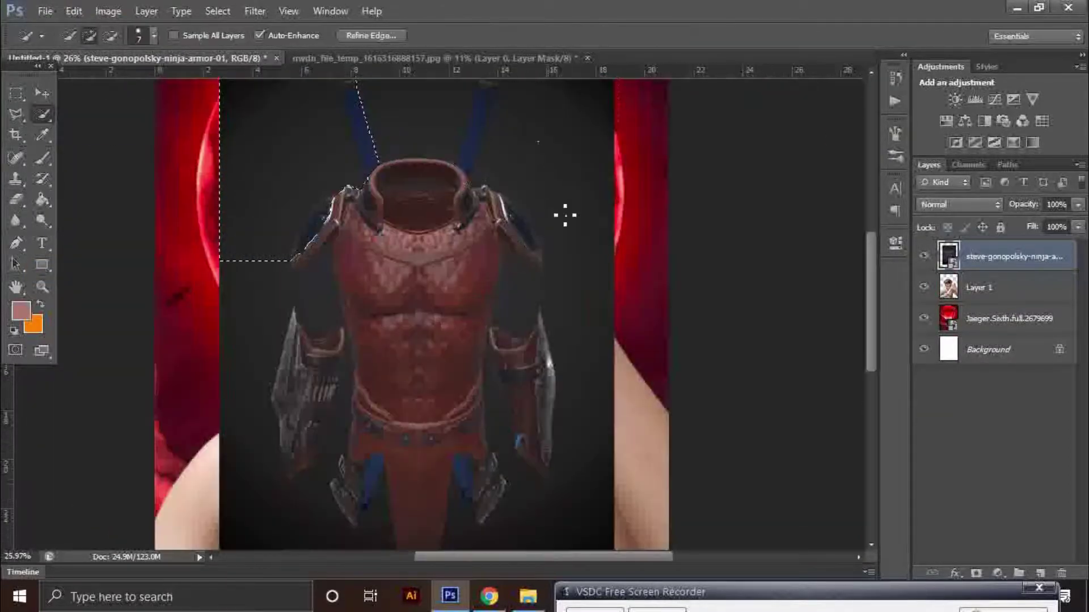
Start a pen path around the armor's strap, metal ring and shoulder plate.
{"action": "key", "text": "p"}
{"action": "scroll", "coordinate": [340, 510], "scroll_direction": "up", "scroll_amount": 3}
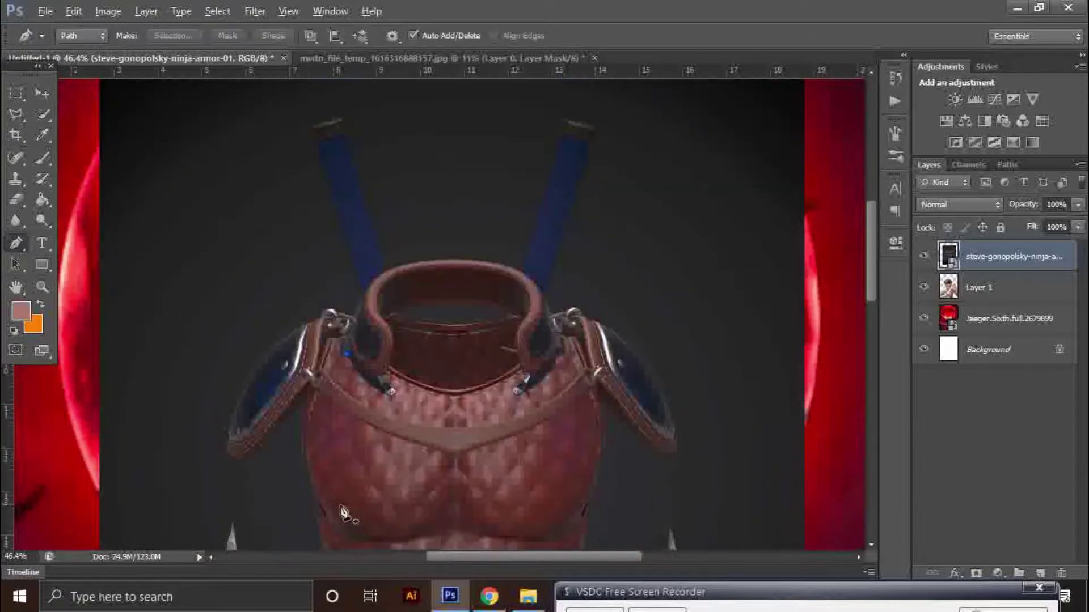
{"action": "scroll", "coordinate": [316, 158], "scroll_direction": "up", "scroll_amount": 5}
{"action": "scroll", "coordinate": [457, 433], "scroll_direction": "down", "scroll_amount": 3}
{"action": "scroll", "coordinate": [469, 345], "scroll_direction": "up", "scroll_amount": 2}
{"action": "left_click", "coordinate": [495, 335]}
{"action": "scroll", "coordinate": [468, 345], "scroll_direction": "up", "scroll_amount": 2}
{"action": "left_click", "coordinate": [471, 319]}
{"action": "left_click_drag", "start_coordinate": [390, 293], "coordinate": [411, 282]}
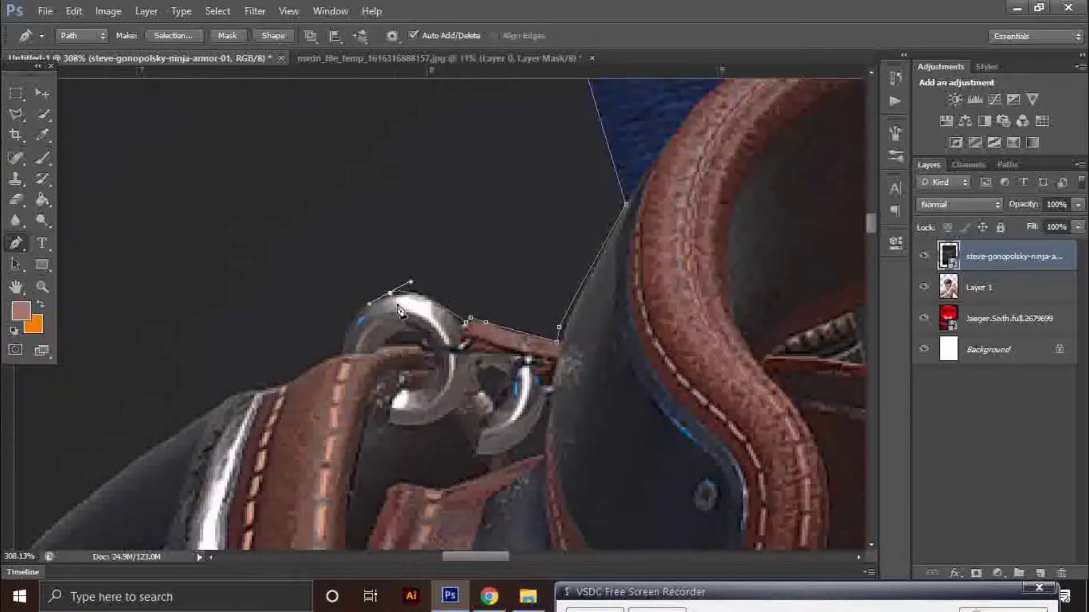
{"action": "scroll", "coordinate": [346, 342], "scroll_direction": "down", "scroll_amount": 2}
{"action": "left_click", "coordinate": [357, 262]}
{"action": "left_click", "coordinate": [297, 384]}
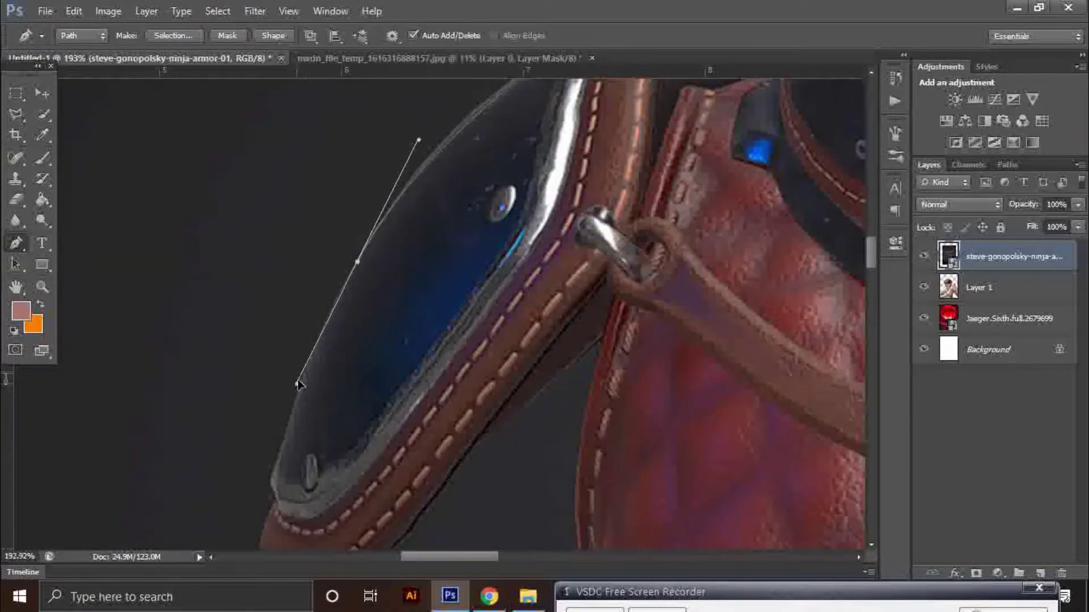
{"action": "scroll", "coordinate": [288, 484], "scroll_direction": "up", "scroll_amount": 4}
{"action": "scroll", "coordinate": [306, 491], "scroll_direction": "up", "scroll_amount": 1}
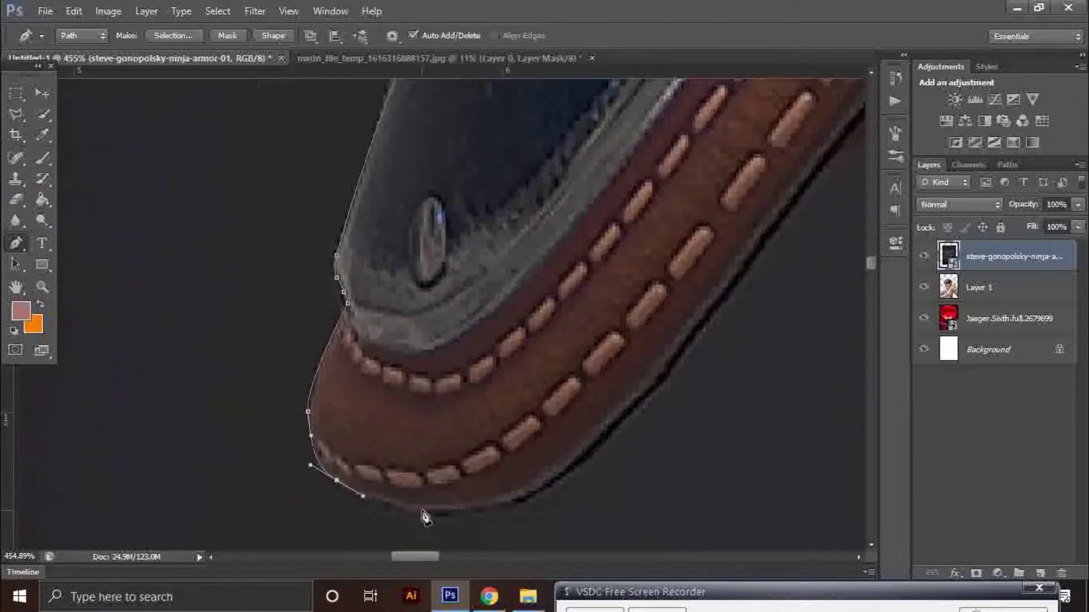
{"action": "left_click_drag", "start_coordinate": [424, 517], "coordinate": [619, 318]}
{"action": "scroll", "coordinate": [454, 397], "scroll_direction": "down", "scroll_amount": 3}
Continue the path up the strap, down the torso edge and around the sword grip.
{"action": "left_click", "coordinate": [453, 169]}
{"action": "scroll", "coordinate": [504, 305], "scroll_direction": "down", "scroll_amount": 1}
{"action": "left_click", "coordinate": [499, 127]}
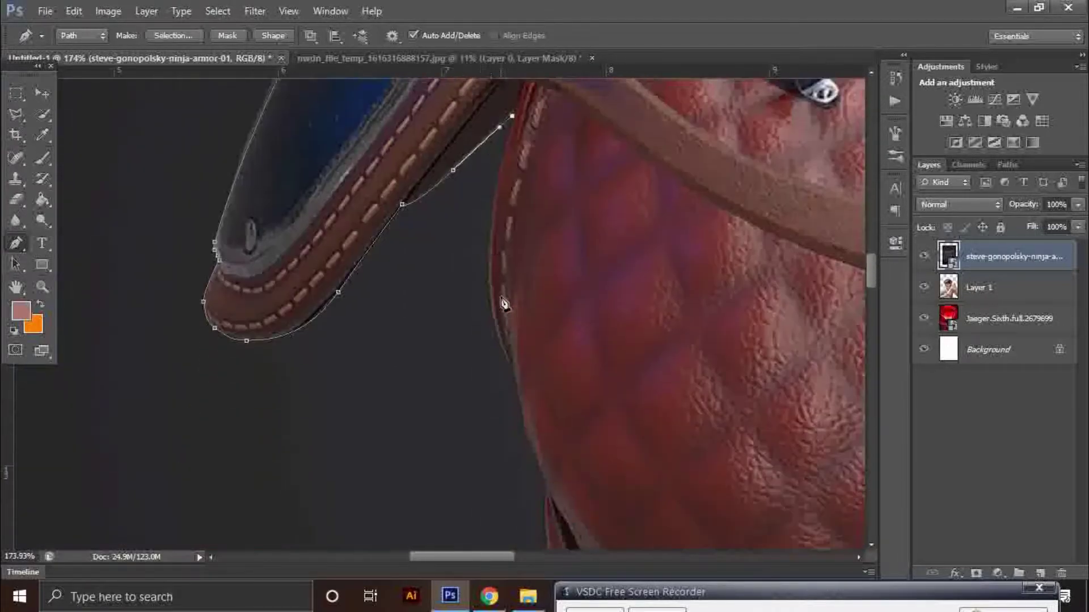
{"action": "scroll", "coordinate": [504, 304], "scroll_direction": "down", "scroll_amount": 3}
{"action": "left_click", "coordinate": [538, 341]}
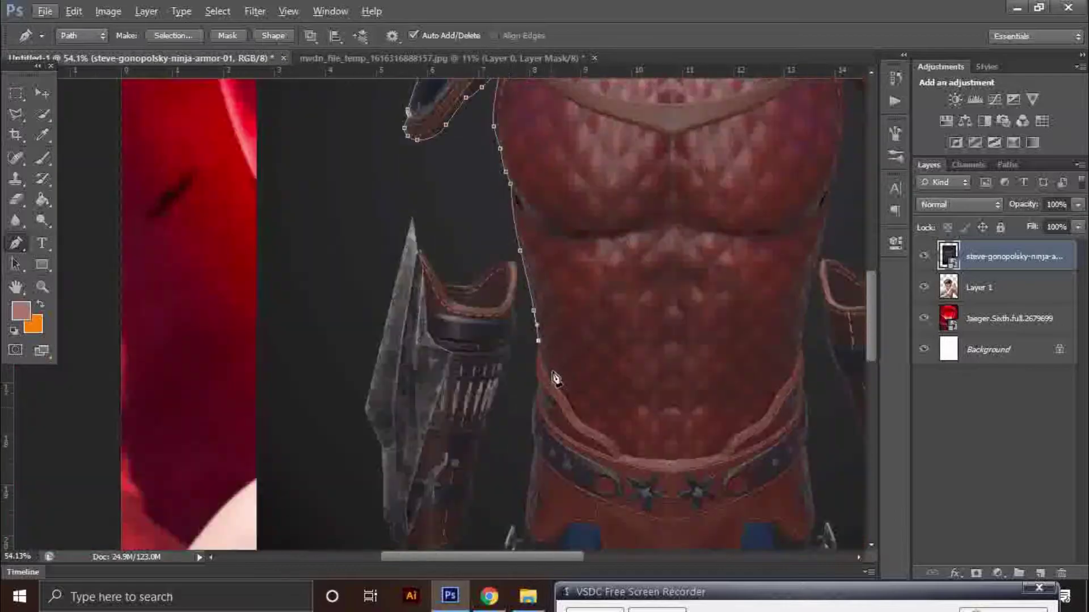
{"action": "scroll", "coordinate": [556, 379], "scroll_direction": "down", "scroll_amount": 3}
{"action": "scroll", "coordinate": [499, 377], "scroll_direction": "up", "scroll_amount": 5}
{"action": "scroll", "coordinate": [499, 340], "scroll_direction": "up", "scroll_amount": 2}
{"action": "scroll", "coordinate": [459, 468], "scroll_direction": "up", "scroll_amount": 1}
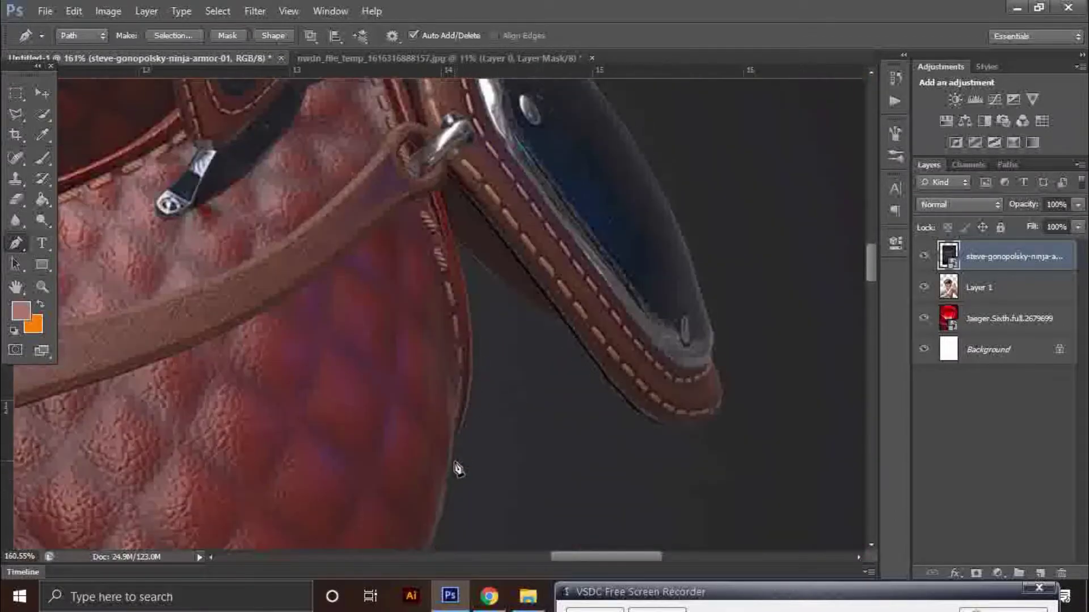
{"action": "scroll", "coordinate": [681, 369], "scroll_direction": "up", "scroll_amount": 2}
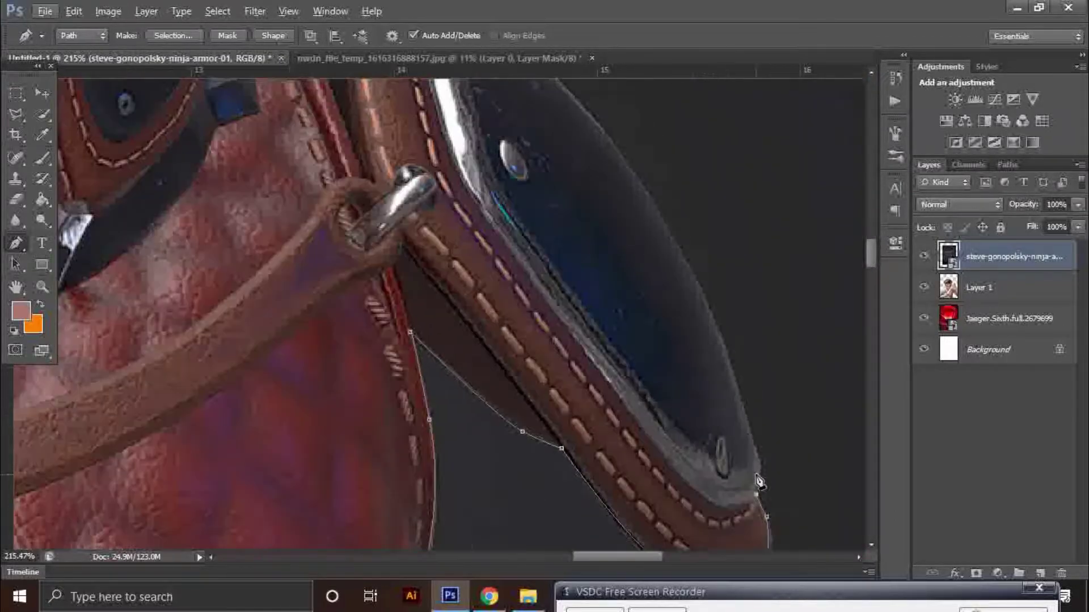
{"action": "scroll", "coordinate": [485, 243], "scroll_direction": "up", "scroll_amount": 2}
{"action": "scroll", "coordinate": [485, 242], "scroll_direction": "down", "scroll_amount": 1}
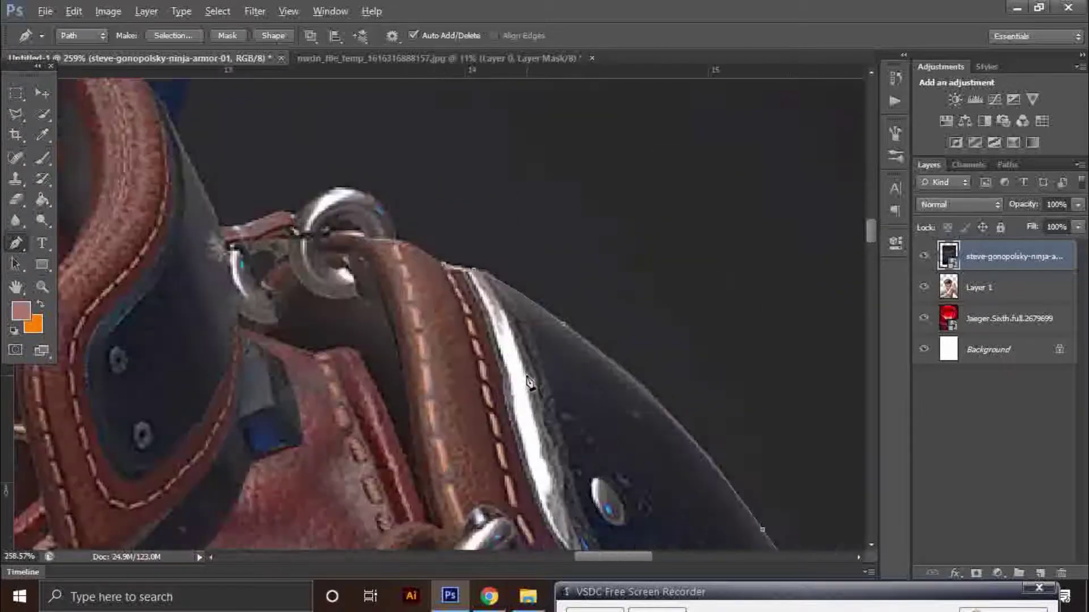
{"action": "scroll", "coordinate": [470, 238], "scroll_direction": "up", "scroll_amount": 2}
{"action": "left_click_drag", "start_coordinate": [347, 249], "coordinate": [454, 337]}
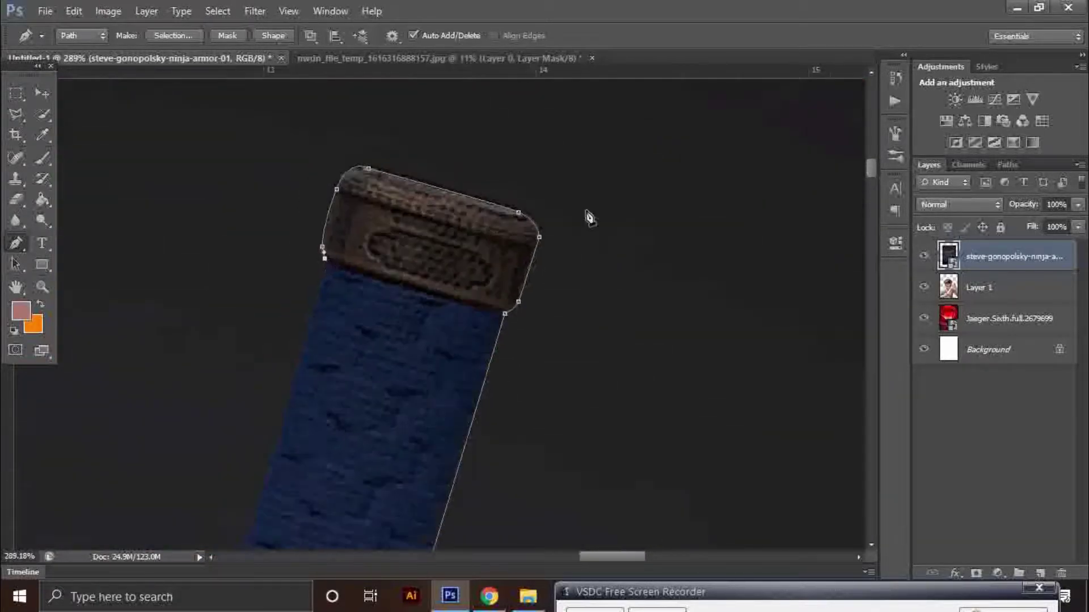
{"action": "left_click_drag", "start_coordinate": [487, 432], "coordinate": [276, 444]}
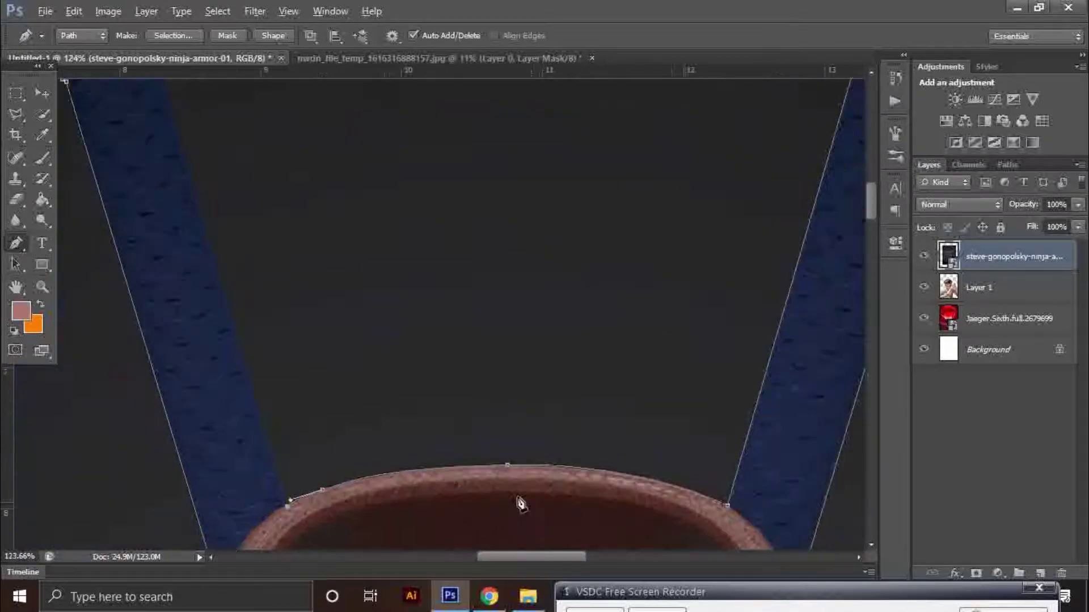
{"action": "right_click", "coordinate": [507, 110]}
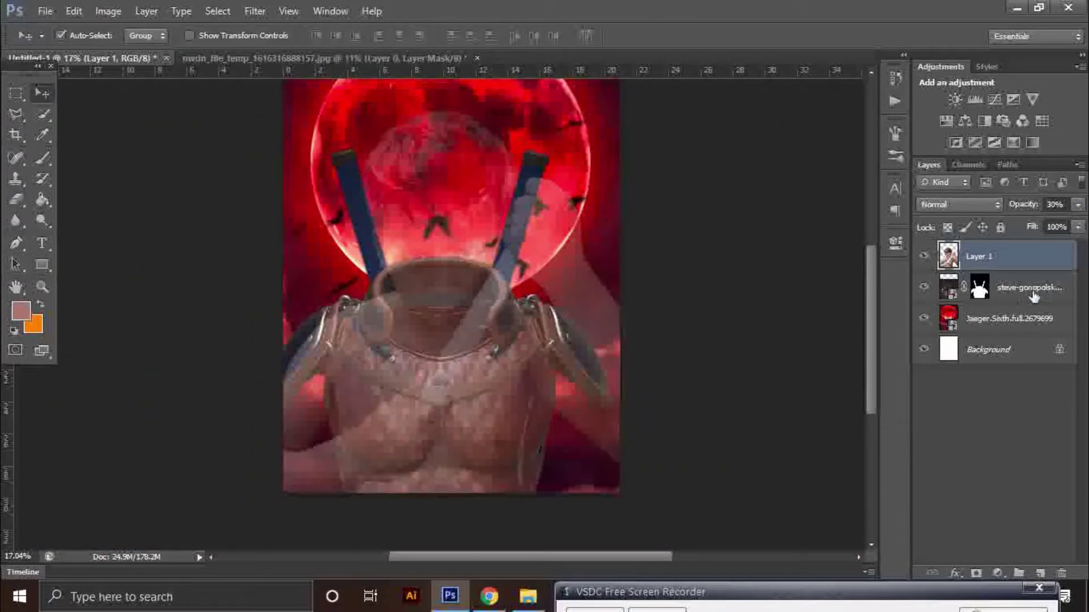
Set the man's photo layer opacity to 49% above the armor.
{"action": "left_click", "coordinate": [1032, 291]}
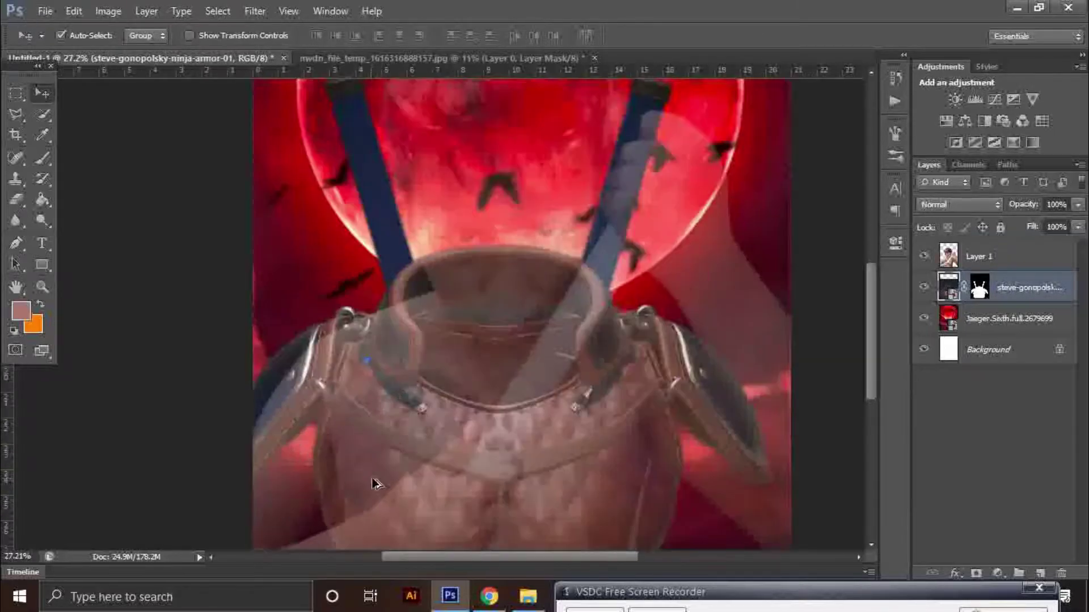
{"action": "scroll", "coordinate": [374, 483], "scroll_direction": "up", "scroll_amount": 2}
{"action": "scroll", "coordinate": [420, 460], "scroll_direction": "up", "scroll_amount": 3}
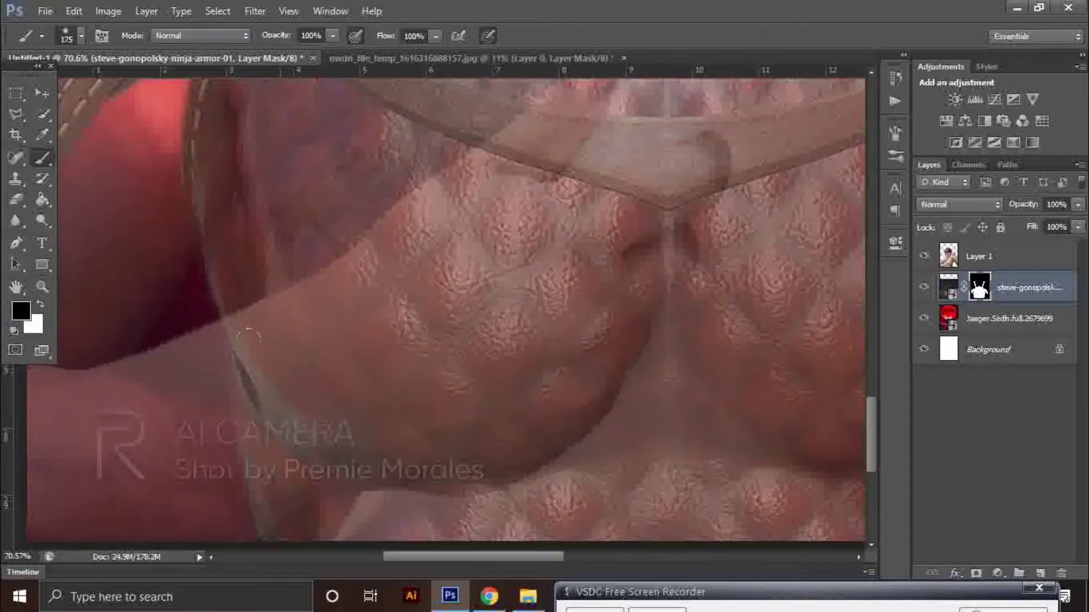
{"action": "left_click", "coordinate": [978, 256]}
{"action": "scroll", "coordinate": [219, 418], "scroll_direction": "down", "scroll_amount": 5}
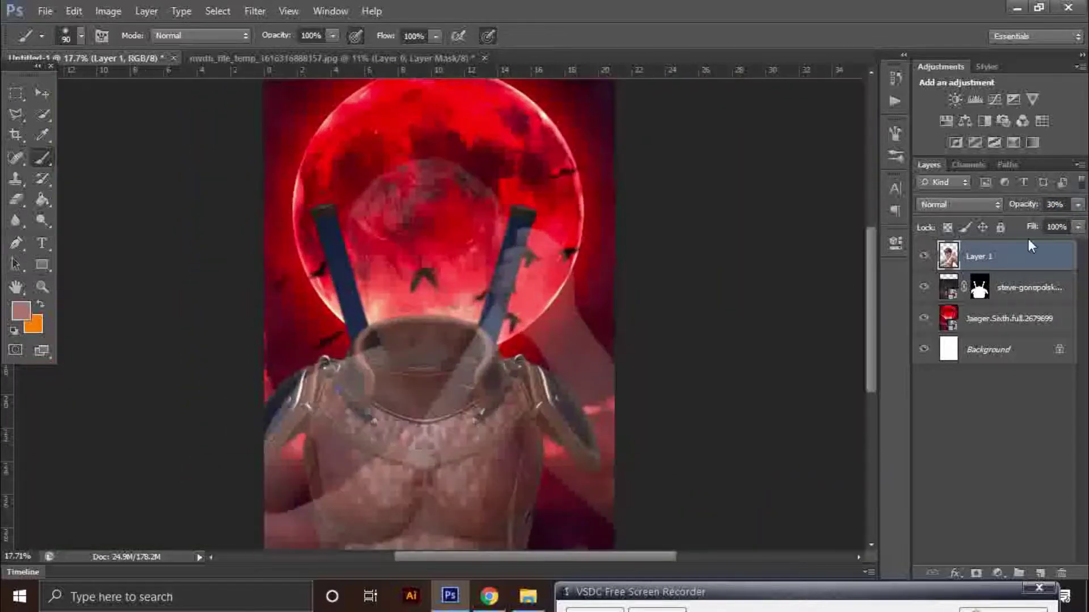
{"action": "left_click_drag", "start_coordinate": [1023, 204], "coordinate": [1040, 341]}
Load the armor layer's masked outline as an active selection.
{"action": "key", "text": "v"}
{"action": "scroll", "coordinate": [410, 427], "scroll_direction": "up", "scroll_amount": 2}
{"action": "left_click", "coordinate": [1029, 287]}
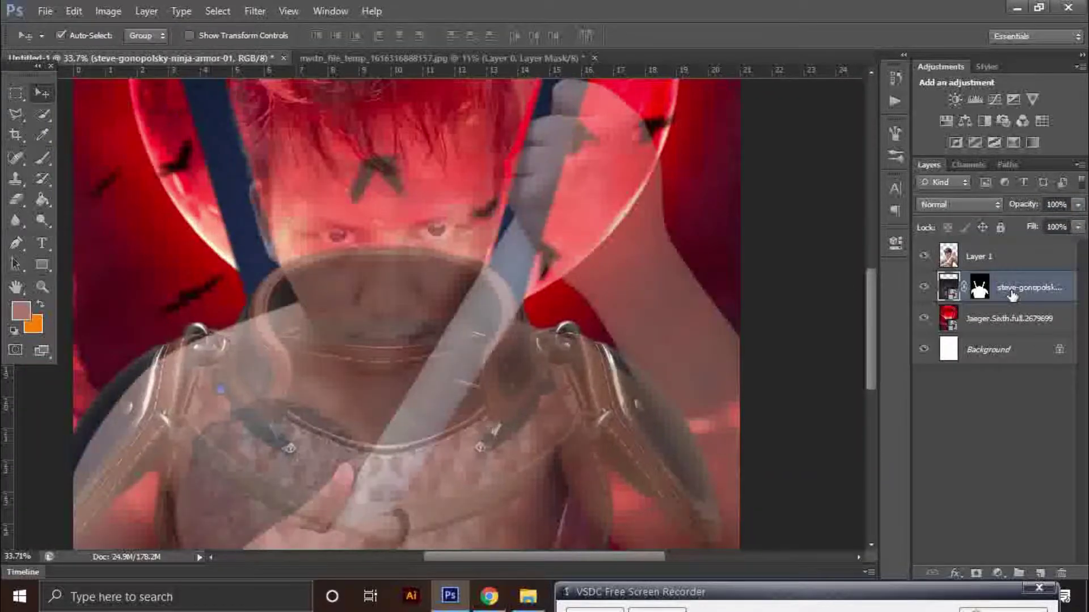
{"action": "scroll", "coordinate": [486, 292], "scroll_direction": "down", "scroll_amount": 1}
{"action": "left_click", "coordinate": [979, 287], "text": "ctrl"}
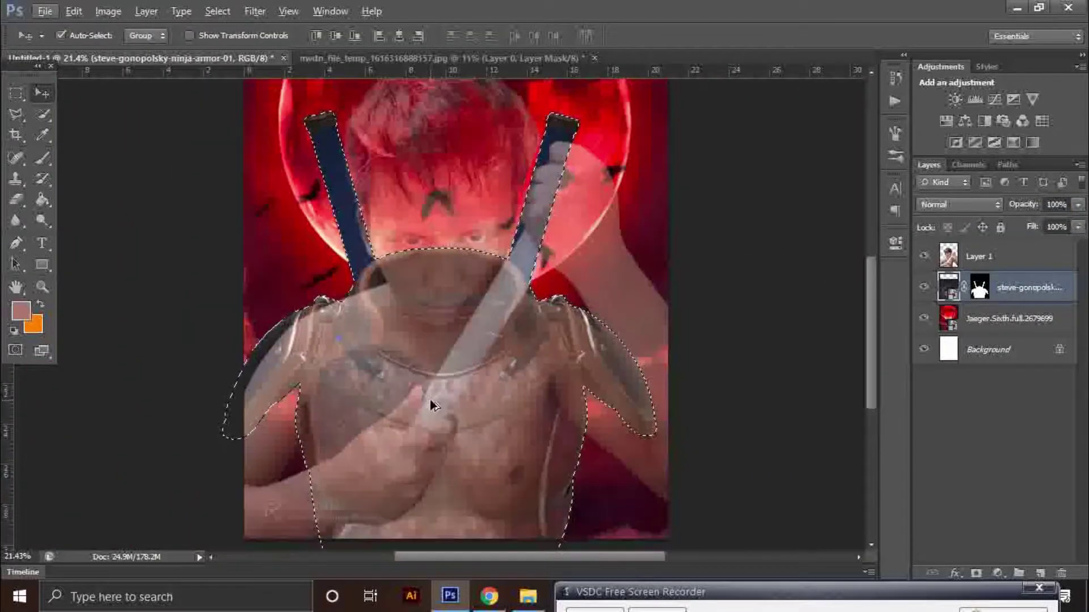
Add a mask to the man's photo layer and paint out his shoulders with a 175 brush to reveal the armor.
{"action": "left_click", "coordinate": [1009, 256]}
{"action": "left_click", "coordinate": [976, 574]}
{"action": "scroll", "coordinate": [431, 238], "scroll_direction": "down", "scroll_amount": 1}
{"action": "scroll", "coordinate": [270, 341], "scroll_direction": "up", "scroll_amount": 2}
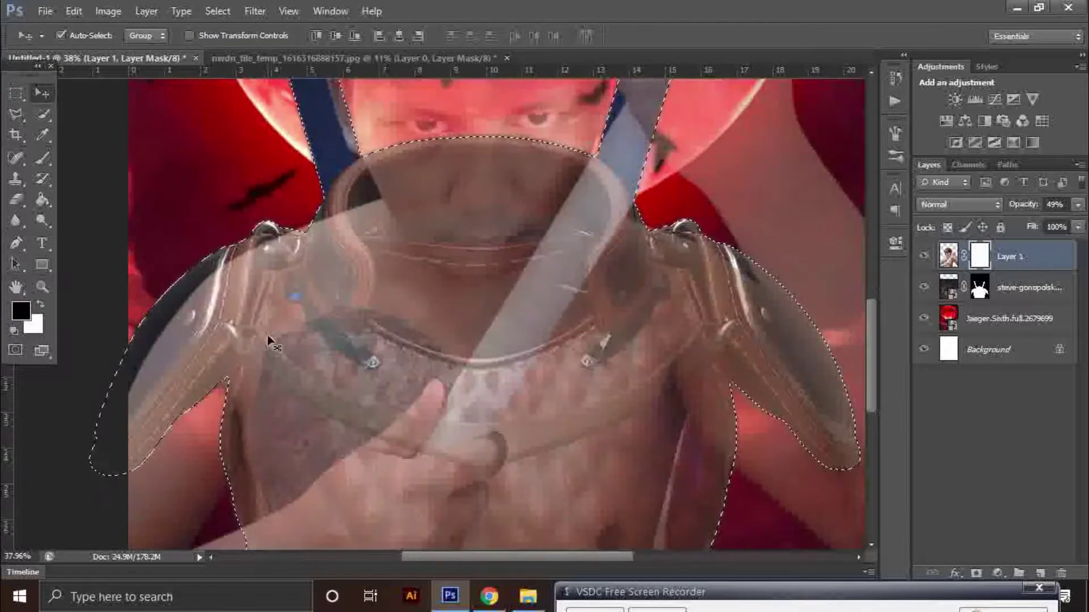
{"action": "key", "text": "bracketright"}
{"action": "key", "text": "bracketright"}
{"action": "key", "text": "bracketright"}
{"action": "left_click_drag", "start_coordinate": [225, 291], "coordinate": [615, 275]}
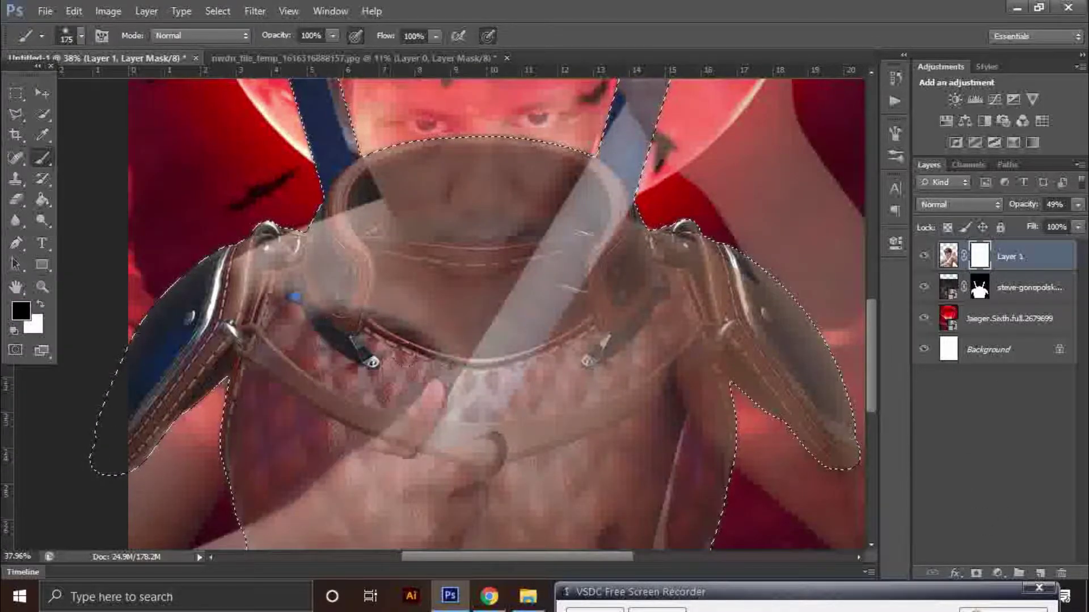
{"action": "left_click_drag", "start_coordinate": [621, 195], "coordinate": [715, 499]}
Switch to white with a slightly larger brush and restore the man's fist over the strap.
{"action": "scroll", "coordinate": [431, 397], "scroll_direction": "down", "scroll_amount": 3}
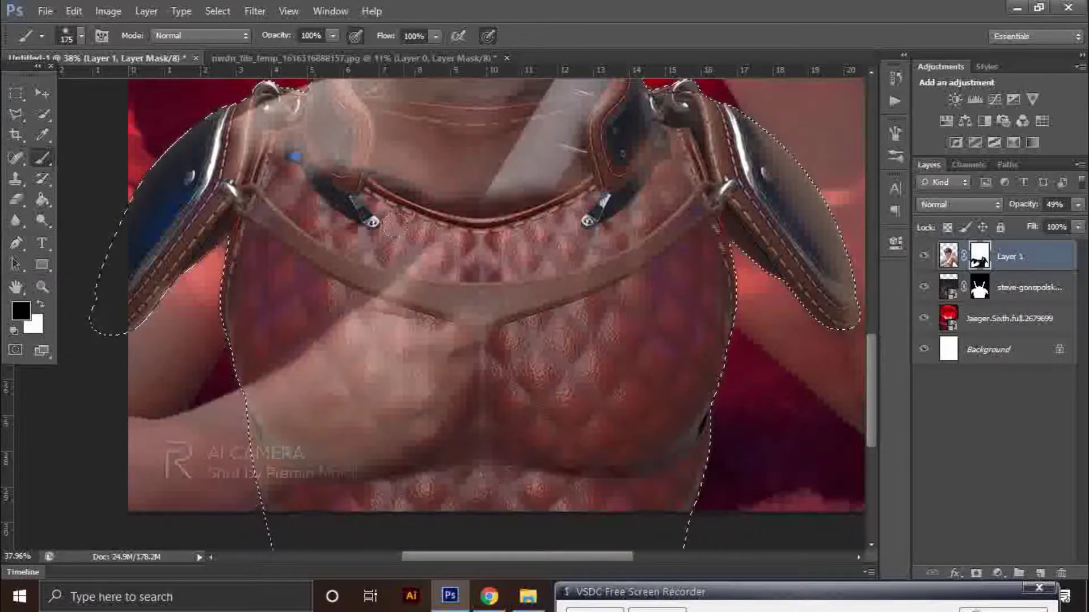
{"action": "scroll", "coordinate": [394, 226], "scroll_direction": "up", "scroll_amount": 2}
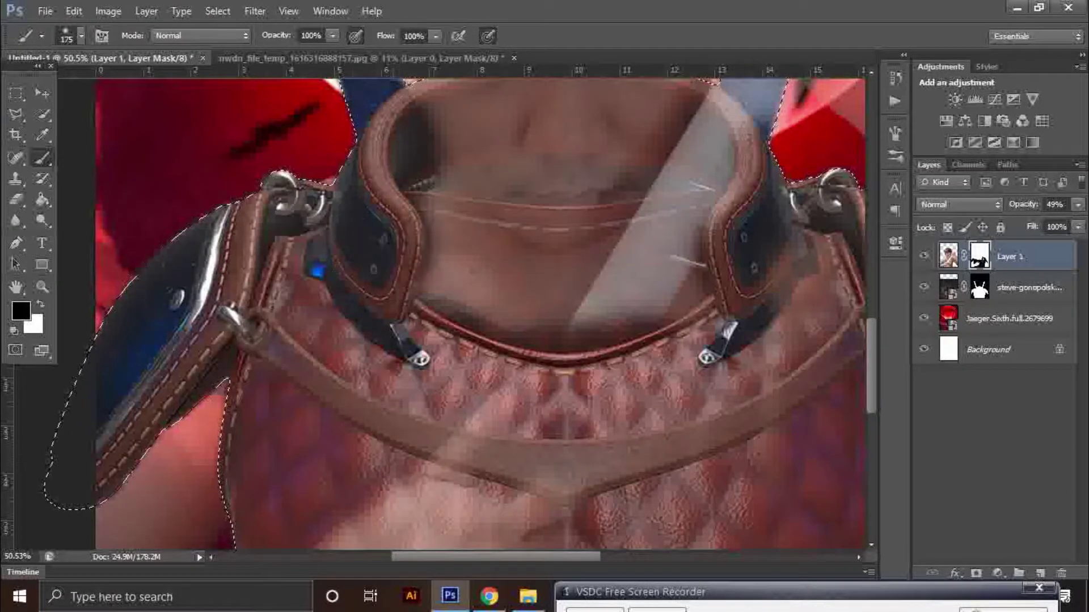
{"action": "scroll", "coordinate": [394, 226], "scroll_direction": "down", "scroll_amount": 2}
{"action": "scroll", "coordinate": [567, 340], "scroll_direction": "down", "scroll_amount": 2}
{"action": "scroll", "coordinate": [749, 425], "scroll_direction": "up", "scroll_amount": 3}
{"action": "scroll", "coordinate": [567, 340], "scroll_direction": "up", "scroll_amount": 2}
{"action": "key", "text": "x"}
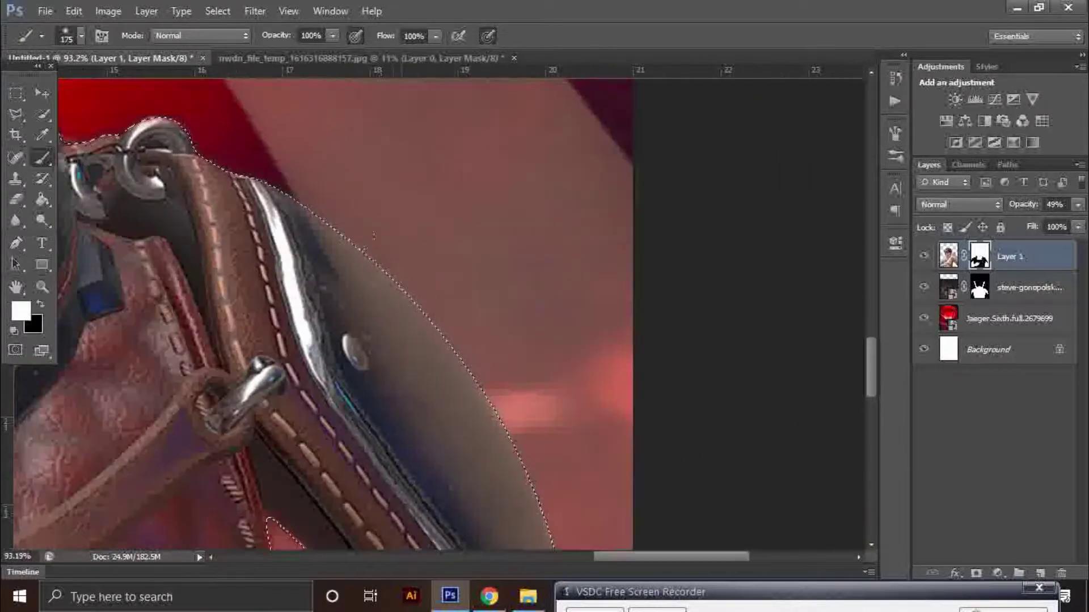
{"action": "key", "text": "bracketright"}
{"action": "key", "text": "bracketright"}
{"action": "scroll", "coordinate": [408, 234], "scroll_direction": "down", "scroll_amount": 2}
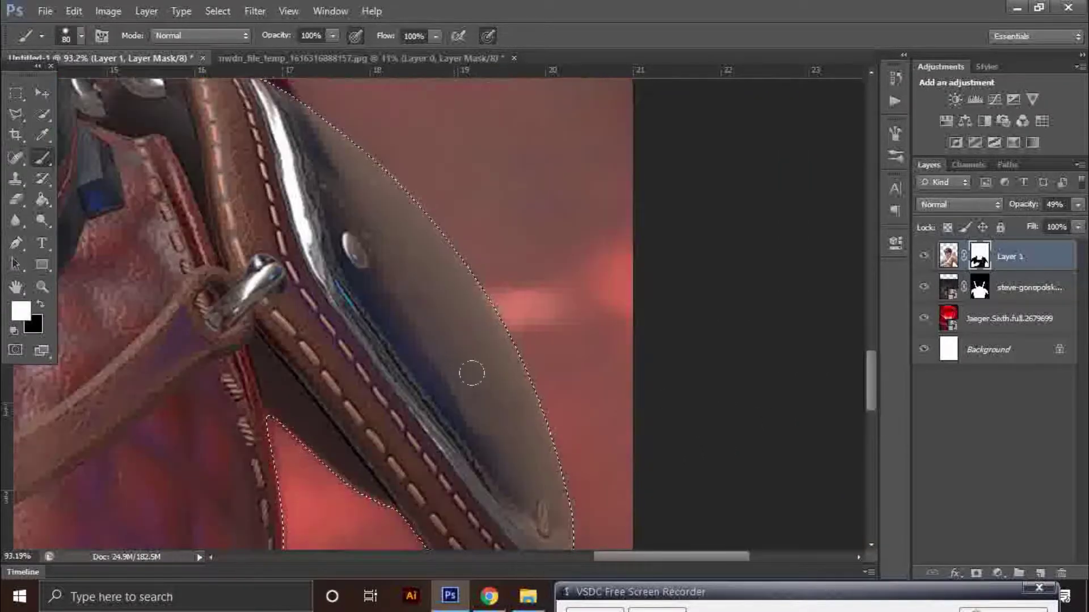
{"action": "scroll", "coordinate": [469, 369], "scroll_direction": "down", "scroll_amount": 2}
{"action": "scroll", "coordinate": [566, 418], "scroll_direction": "down", "scroll_amount": 1}
{"action": "scroll", "coordinate": [409, 317], "scroll_direction": "down", "scroll_amount": 1}
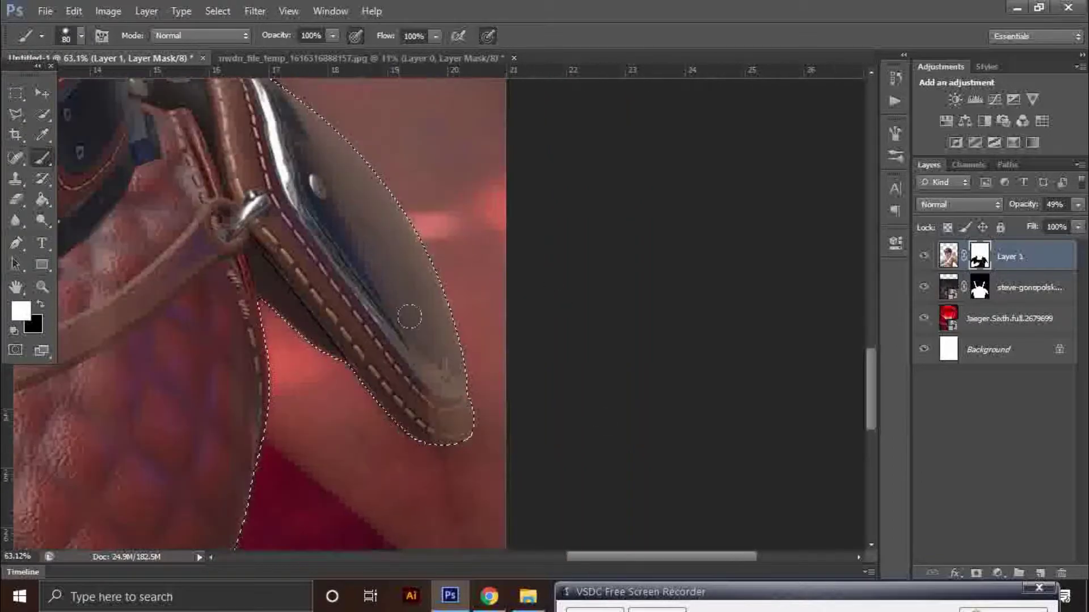
{"action": "scroll", "coordinate": [370, 408], "scroll_direction": "down", "scroll_amount": 4}
{"action": "scroll", "coordinate": [369, 408], "scroll_direction": "up", "scroll_amount": 2}
{"action": "scroll", "coordinate": [486, 318], "scroll_direction": "up", "scroll_amount": 2}
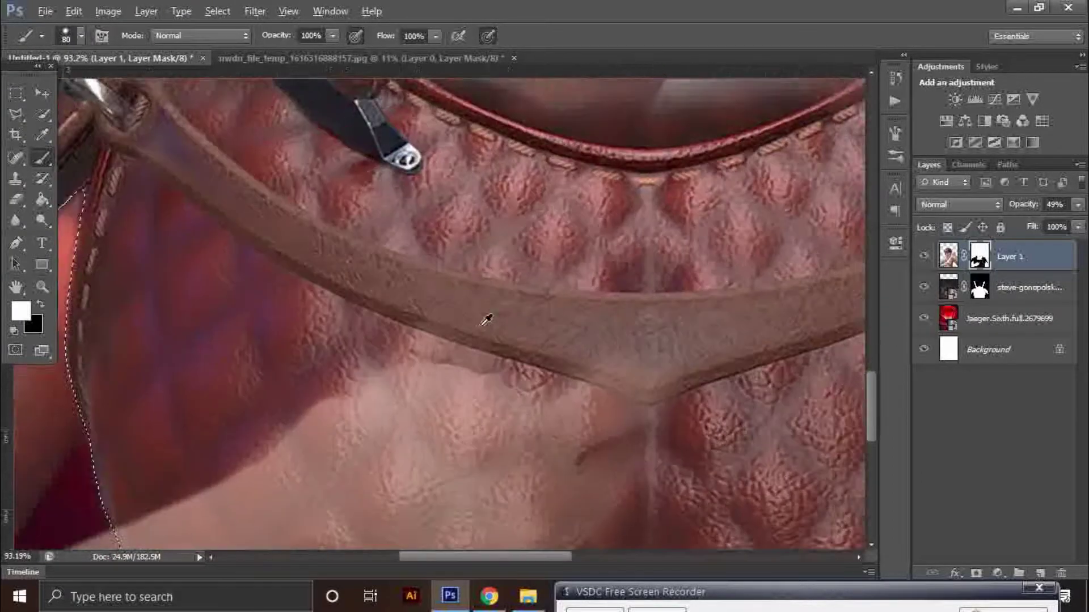
{"action": "scroll", "coordinate": [373, 346], "scroll_direction": "up", "scroll_amount": 2}
{"action": "scroll", "coordinate": [502, 374], "scroll_direction": "down", "scroll_amount": 2}
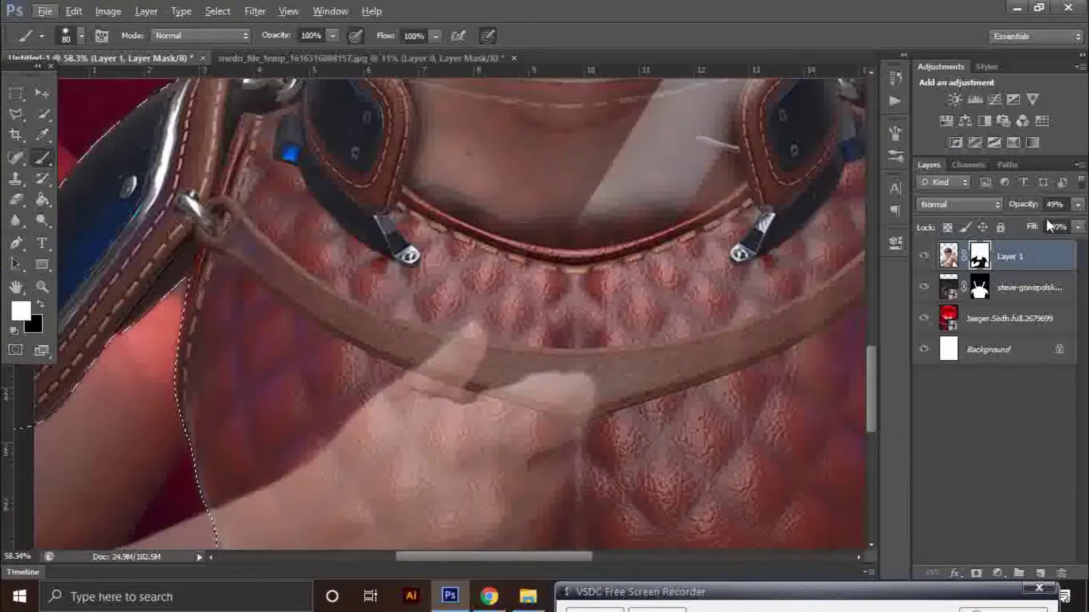
Raise Layer 1's opacity to 79%.
{"action": "key", "text": "7"}
{"action": "key", "text": "9"}
{"action": "scroll", "coordinate": [502, 404], "scroll_direction": "up", "scroll_amount": 2}
Paint black with a smaller brush to refine Layer 1's mask around the hand and shoulder strap.
{"action": "scroll", "coordinate": [502, 404], "scroll_direction": "down", "scroll_amount": 2}
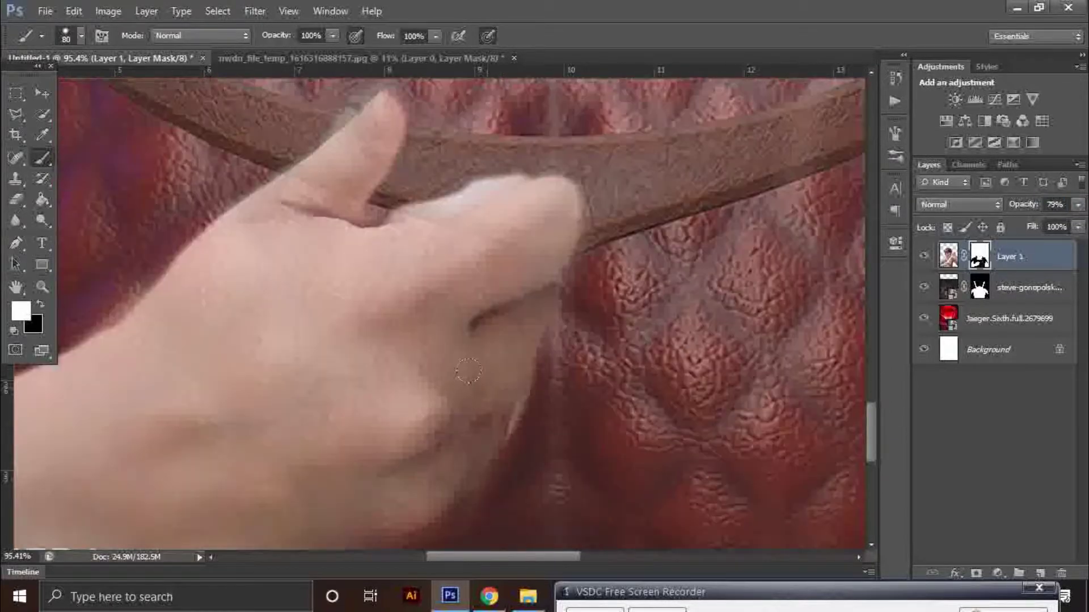
{"action": "scroll", "coordinate": [514, 206], "scroll_direction": "down", "scroll_amount": 2}
{"action": "scroll", "coordinate": [166, 447], "scroll_direction": "up", "scroll_amount": 1}
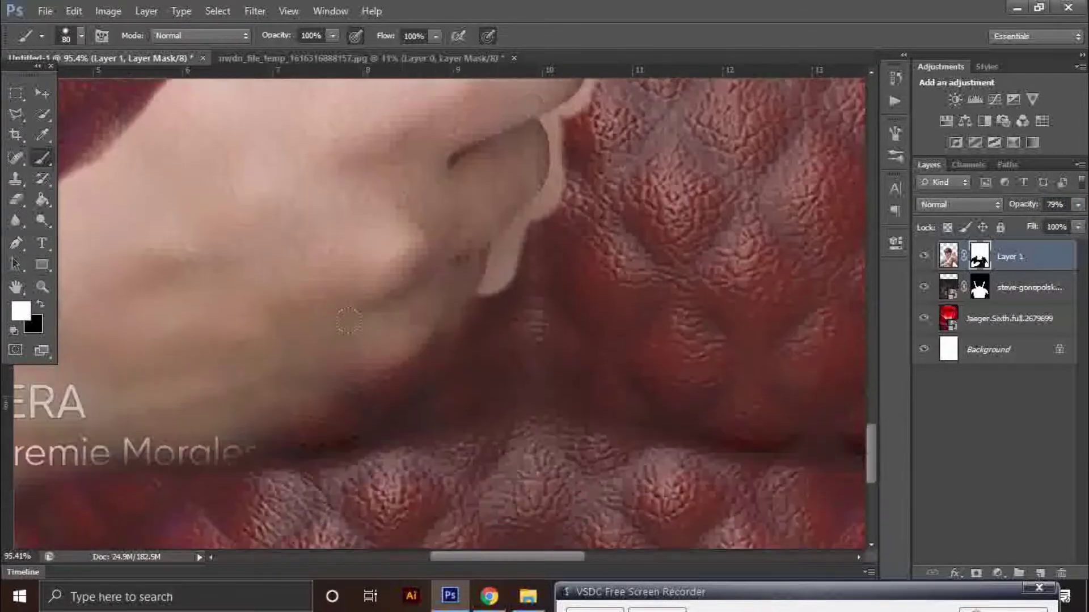
{"action": "scroll", "coordinate": [167, 447], "scroll_direction": "left", "scroll_amount": 2}
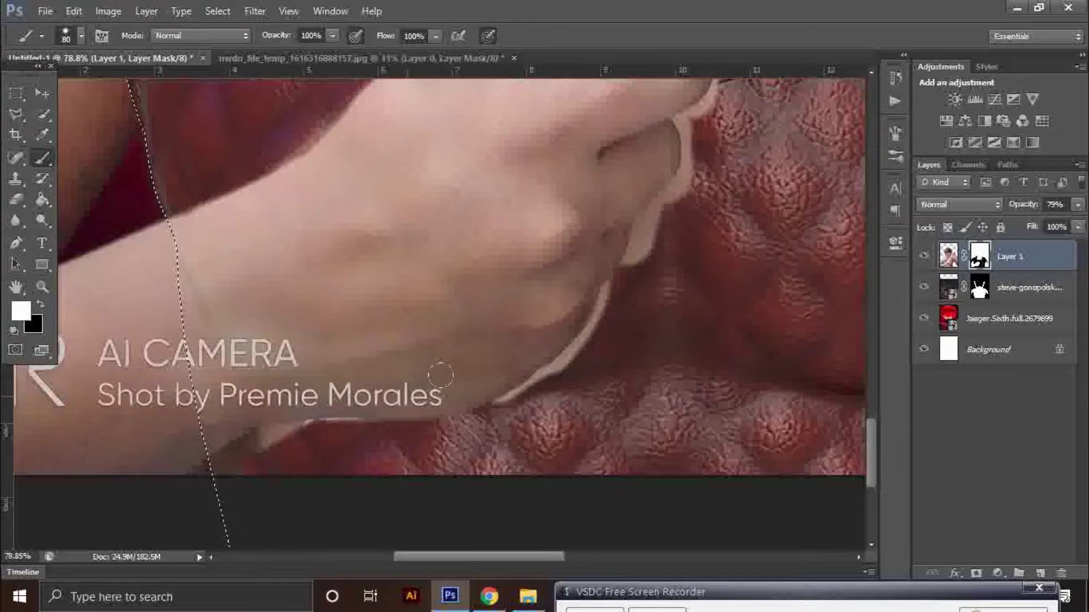
{"action": "scroll", "coordinate": [352, 409], "scroll_direction": "up", "scroll_amount": 3}
{"action": "key", "text": "x"}
{"action": "scroll", "coordinate": [558, 335], "scroll_direction": "up", "scroll_amount": 1}
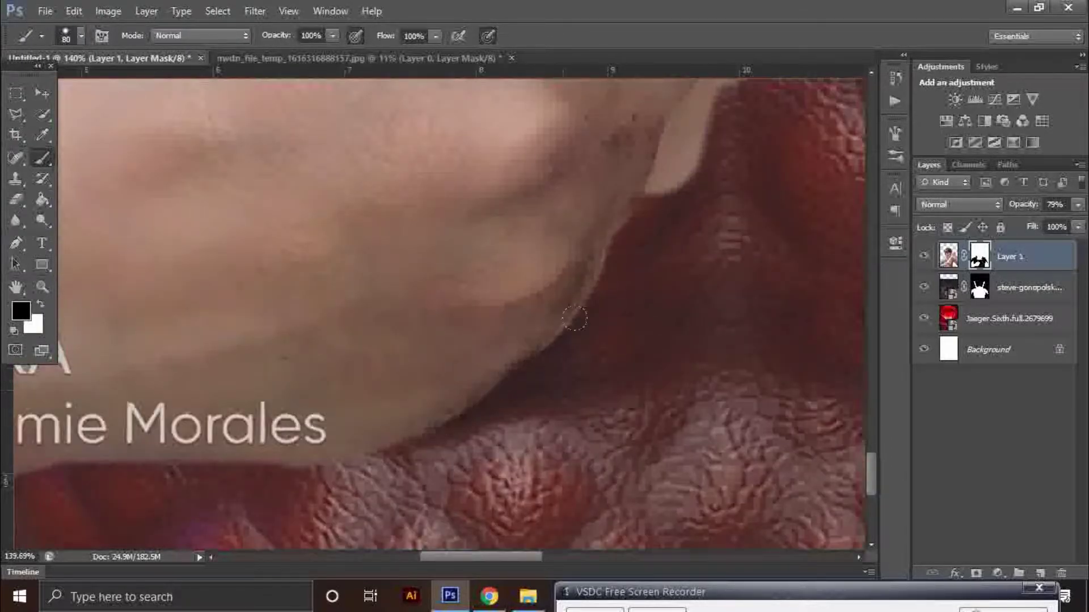
{"action": "scroll", "coordinate": [574, 319], "scroll_direction": "down", "scroll_amount": 2}
{"action": "scroll", "coordinate": [547, 323], "scroll_direction": "up", "scroll_amount": 3}
{"action": "scroll", "coordinate": [478, 335], "scroll_direction": "down", "scroll_amount": 2}
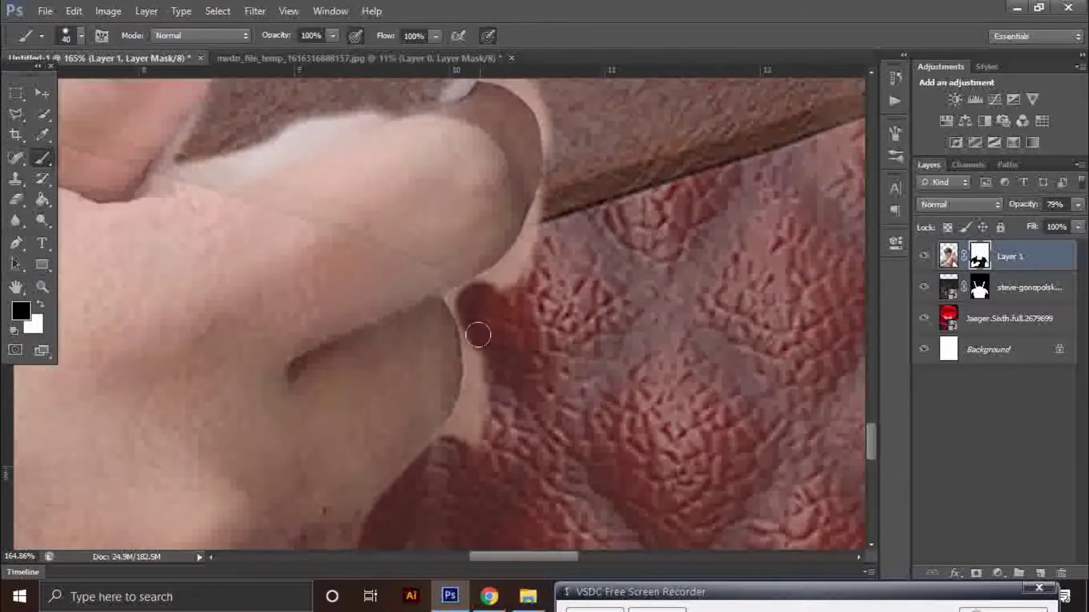
{"action": "scroll", "coordinate": [499, 277], "scroll_direction": "up", "scroll_amount": 2}
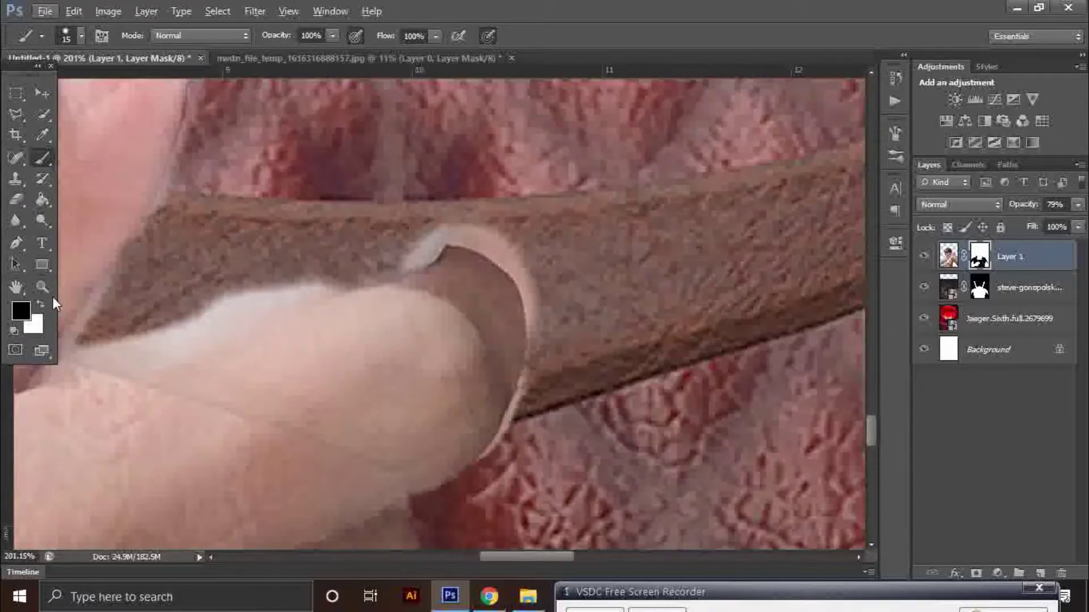
{"action": "key", "text": "bracketleft"}
{"action": "key", "text": "bracketleft"}
{"action": "key", "text": "bracketleft"}
{"action": "scroll", "coordinate": [482, 234], "scroll_direction": "down", "scroll_amount": 1}
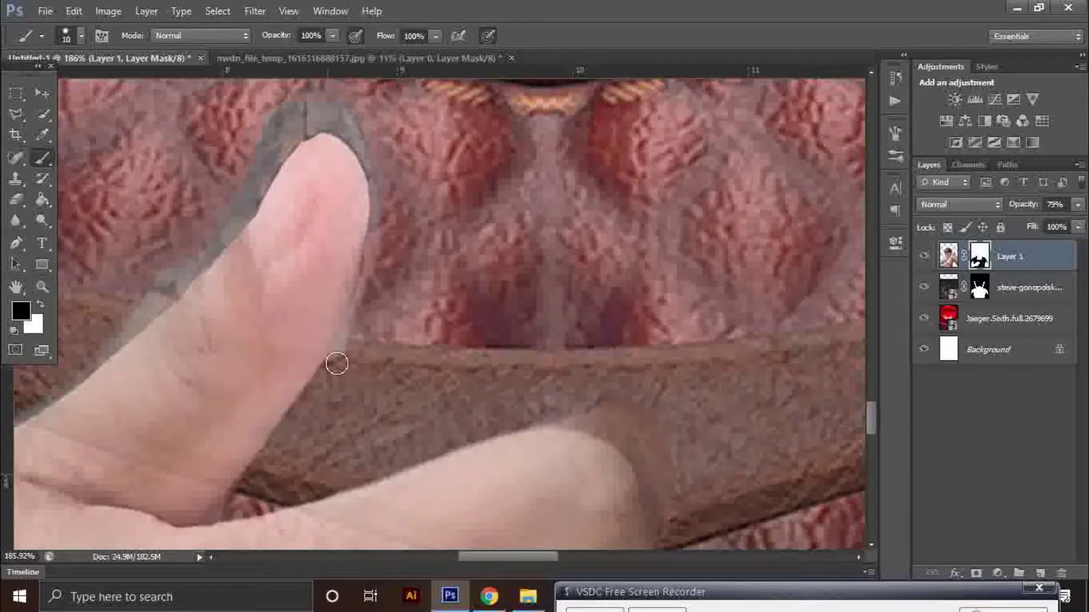
{"action": "scroll", "coordinate": [344, 179], "scroll_direction": "up", "scroll_amount": 1}
{"action": "scroll", "coordinate": [425, 413], "scroll_direction": "down", "scroll_amount": 1}
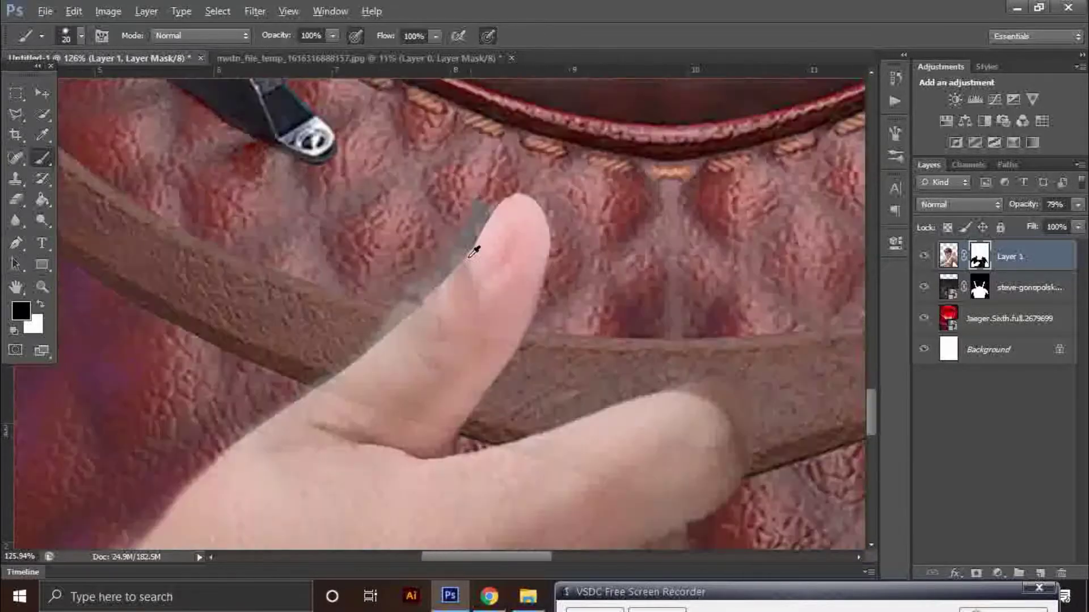
{"action": "scroll", "coordinate": [387, 269], "scroll_direction": "up", "scroll_amount": 1}
{"action": "scroll", "coordinate": [388, 269], "scroll_direction": "down", "scroll_amount": 1}
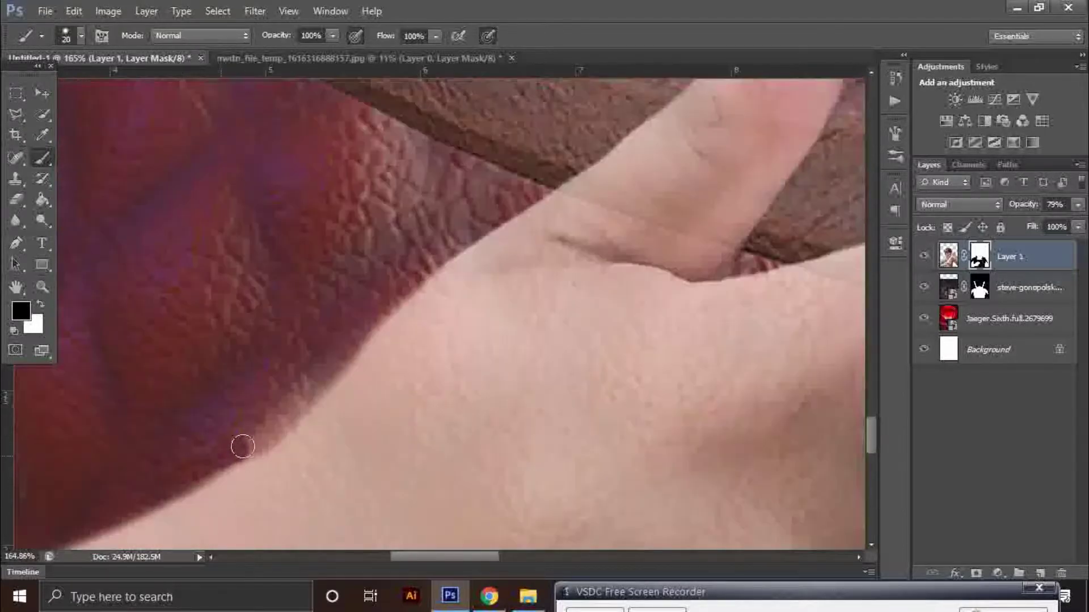
{"action": "scroll", "coordinate": [242, 445], "scroll_direction": "down", "scroll_amount": 2}
{"action": "scroll", "coordinate": [510, 255], "scroll_direction": "up", "scroll_amount": 1}
{"action": "scroll", "coordinate": [608, 283], "scroll_direction": "down", "scroll_amount": 3}
{"action": "scroll", "coordinate": [608, 283], "scroll_direction": "up", "scroll_amount": 5}
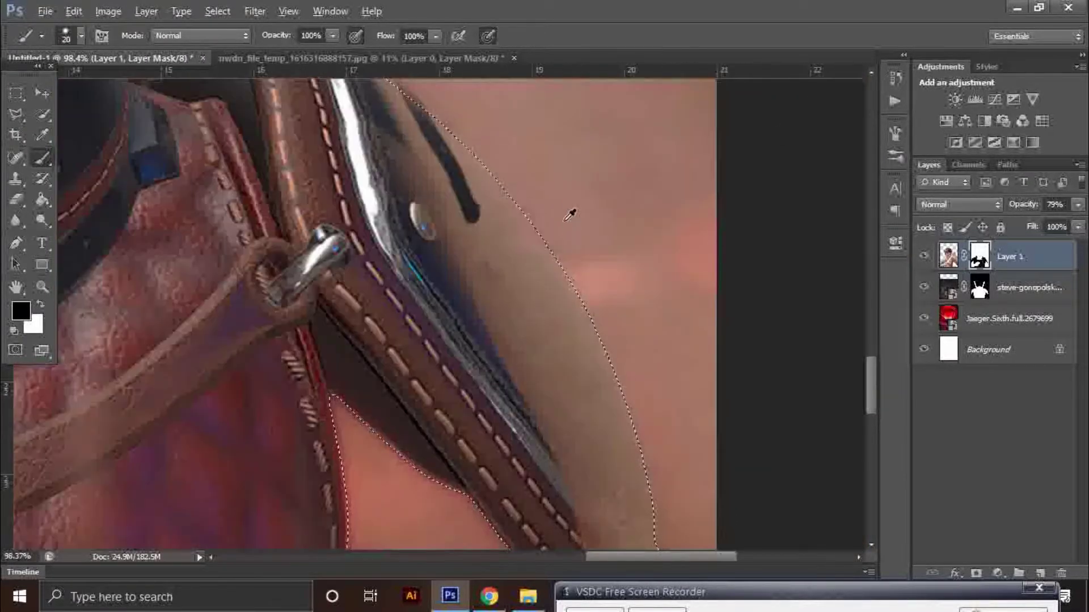
{"action": "scroll", "coordinate": [569, 365], "scroll_direction": "down", "scroll_amount": 2}
{"action": "scroll", "coordinate": [620, 440], "scroll_direction": "down", "scroll_amount": 2}
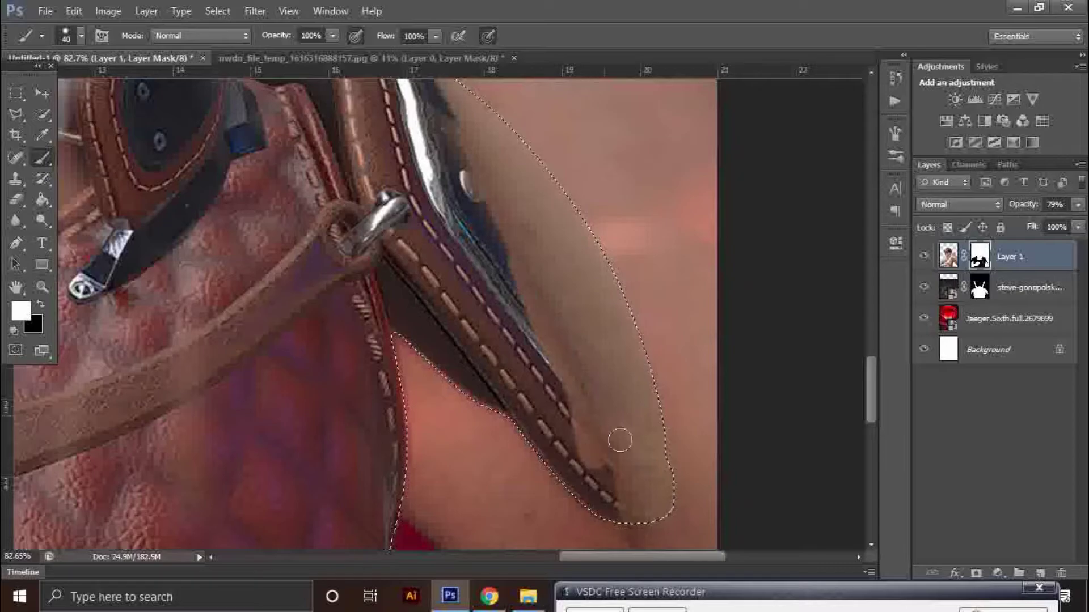
{"action": "scroll", "coordinate": [620, 440], "scroll_direction": "up", "scroll_amount": 1}
Alternate black and white with a larger brush to reveal the chin and neck inside the collar.
{"action": "key", "text": "x"}
{"action": "scroll", "coordinate": [454, 280], "scroll_direction": "down", "scroll_amount": 2}
{"action": "scroll", "coordinate": [622, 451], "scroll_direction": "down", "scroll_amount": 1}
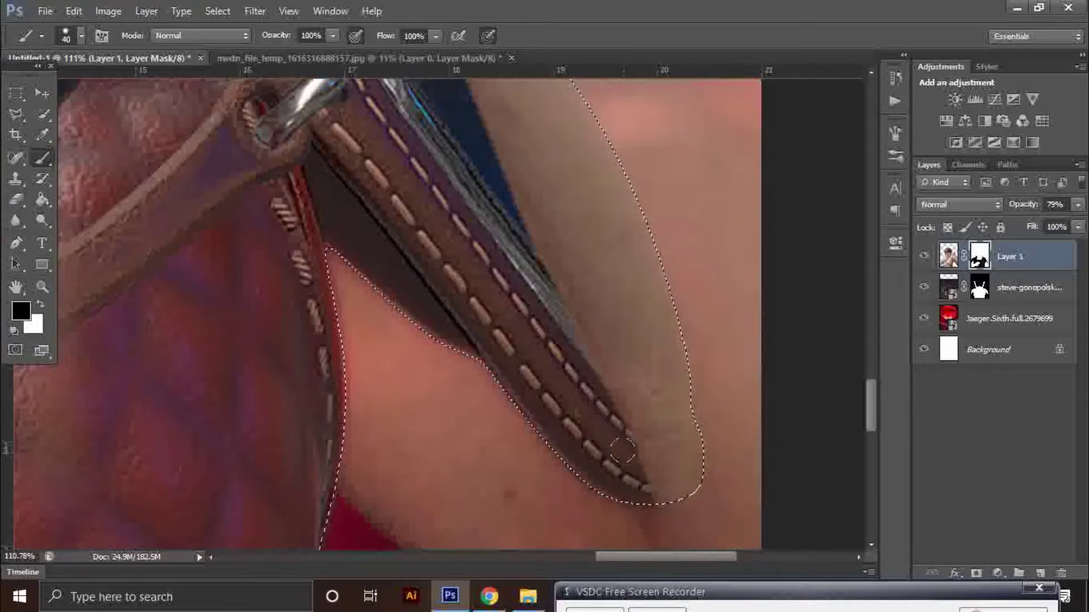
{"action": "key", "text": "x"}
{"action": "scroll", "coordinate": [347, 284], "scroll_direction": "up", "scroll_amount": 2}
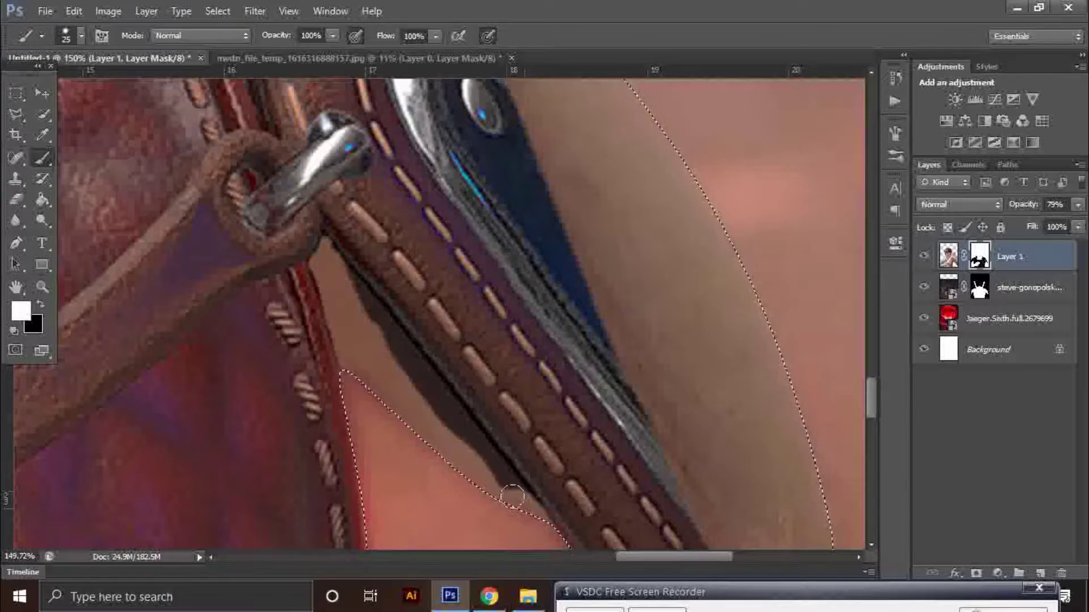
{"action": "scroll", "coordinate": [351, 273], "scroll_direction": "down", "scroll_amount": 5}
{"action": "scroll", "coordinate": [387, 413], "scroll_direction": "up", "scroll_amount": 4}
{"action": "key", "text": "bracketright"}
{"action": "key", "text": "bracketright"}
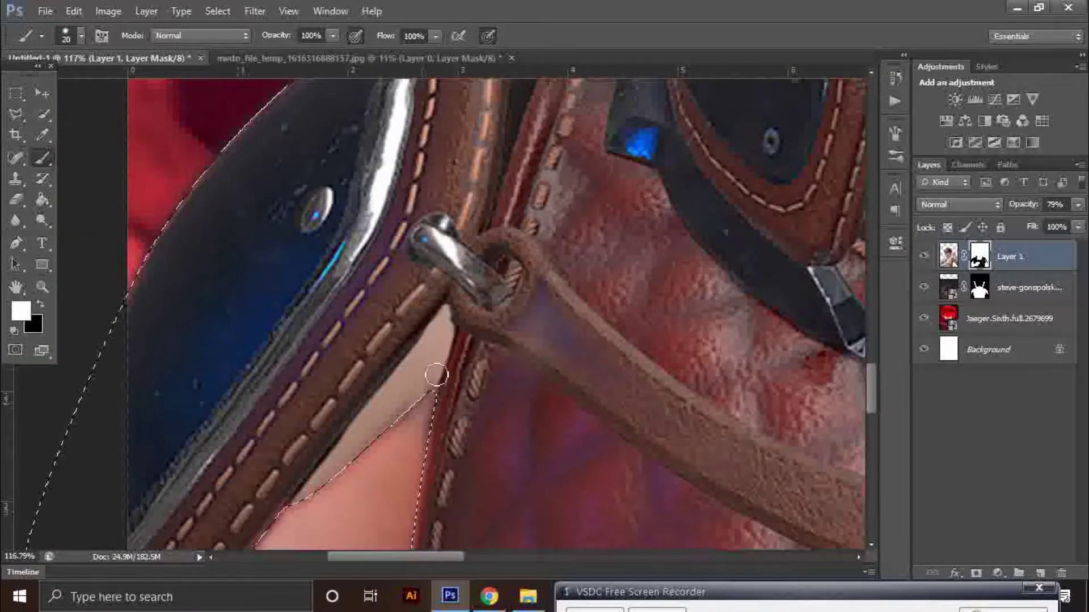
{"action": "key", "text": "x"}
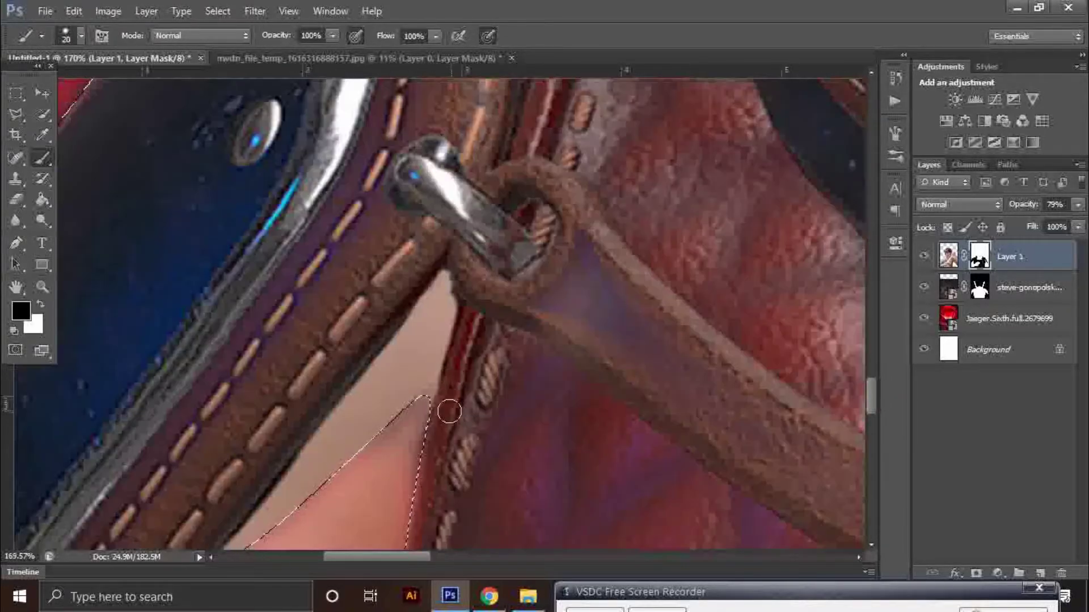
{"action": "scroll", "coordinate": [422, 395], "scroll_direction": "down", "scroll_amount": 4}
{"action": "scroll", "coordinate": [136, 401], "scroll_direction": "up", "scroll_amount": 3}
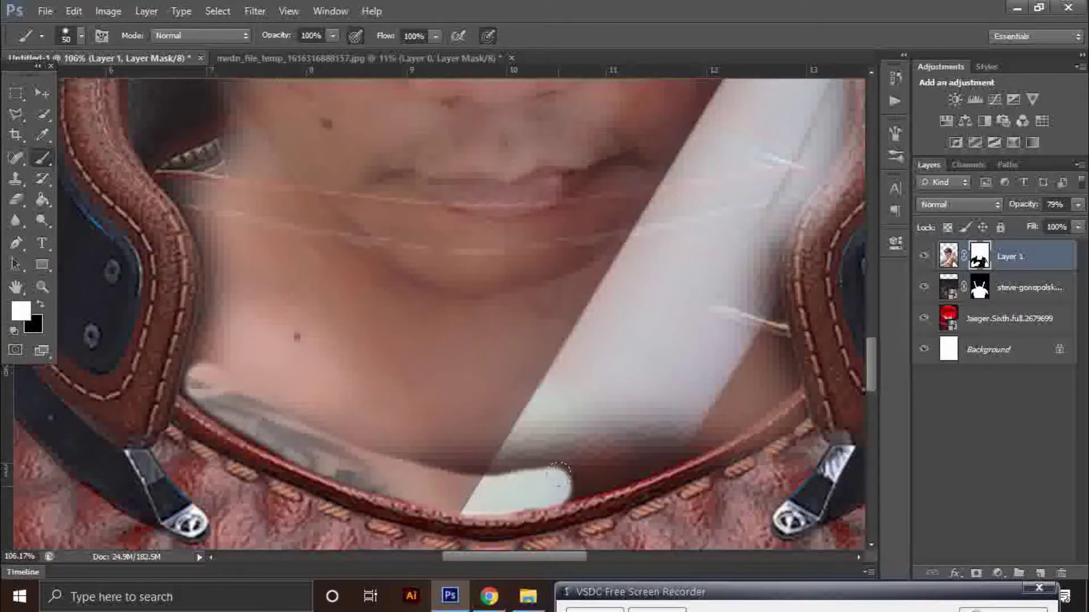
{"action": "scroll", "coordinate": [518, 427], "scroll_direction": "down", "scroll_amount": 3}
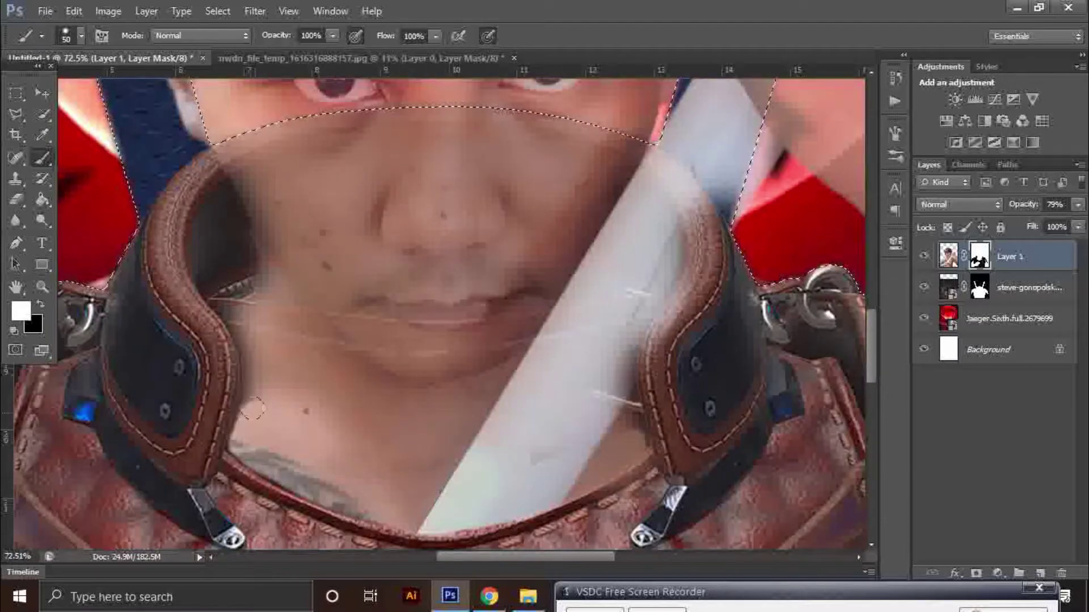
{"action": "scroll", "coordinate": [253, 408], "scroll_direction": "up", "scroll_amount": 2}
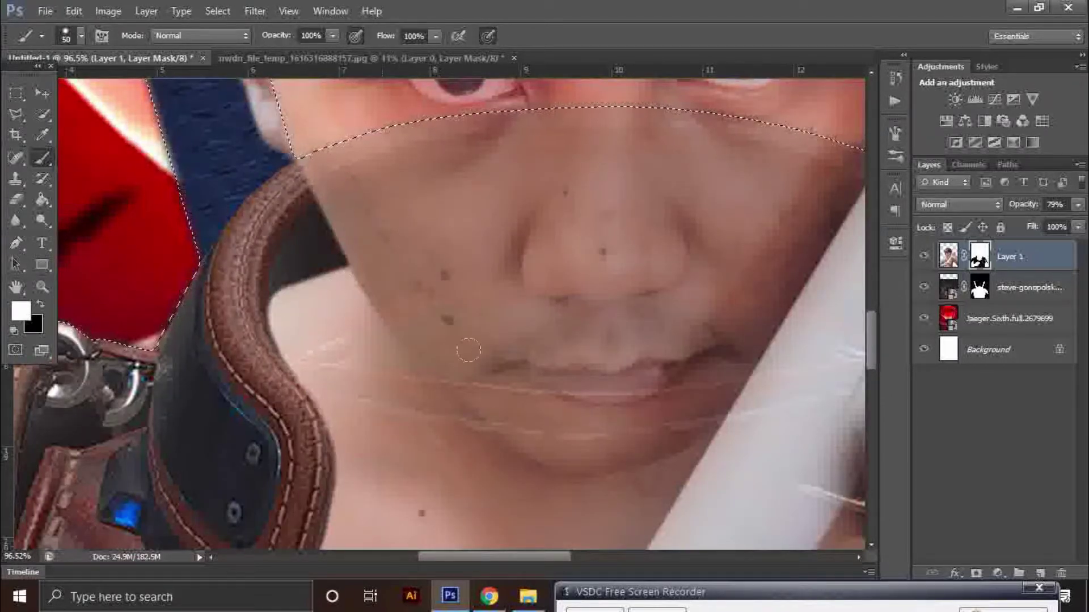
{"action": "scroll", "coordinate": [468, 350], "scroll_direction": "down", "scroll_amount": 2}
{"action": "scroll", "coordinate": [462, 318], "scroll_direction": "right", "scroll_amount": 5}
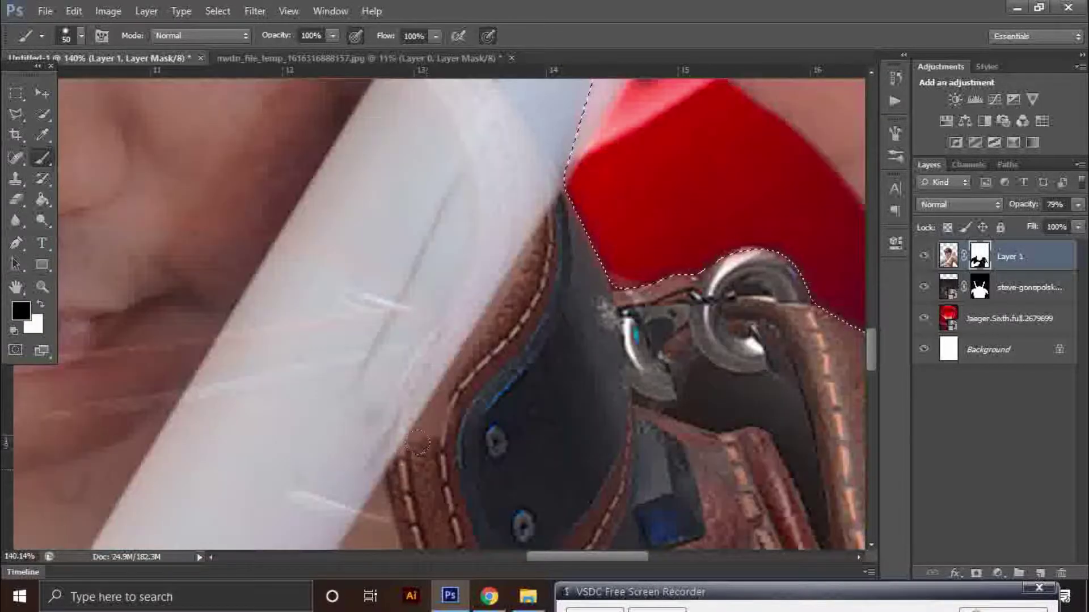
{"action": "scroll", "coordinate": [397, 340], "scroll_direction": "down", "scroll_amount": 3}
Set Layer 1's opacity back to 100%.
{"action": "key", "text": "x"}
{"action": "key", "text": "ctrl+0"}
{"action": "left_click", "coordinate": [1055, 204]}
{"action": "type", "text": "100"}
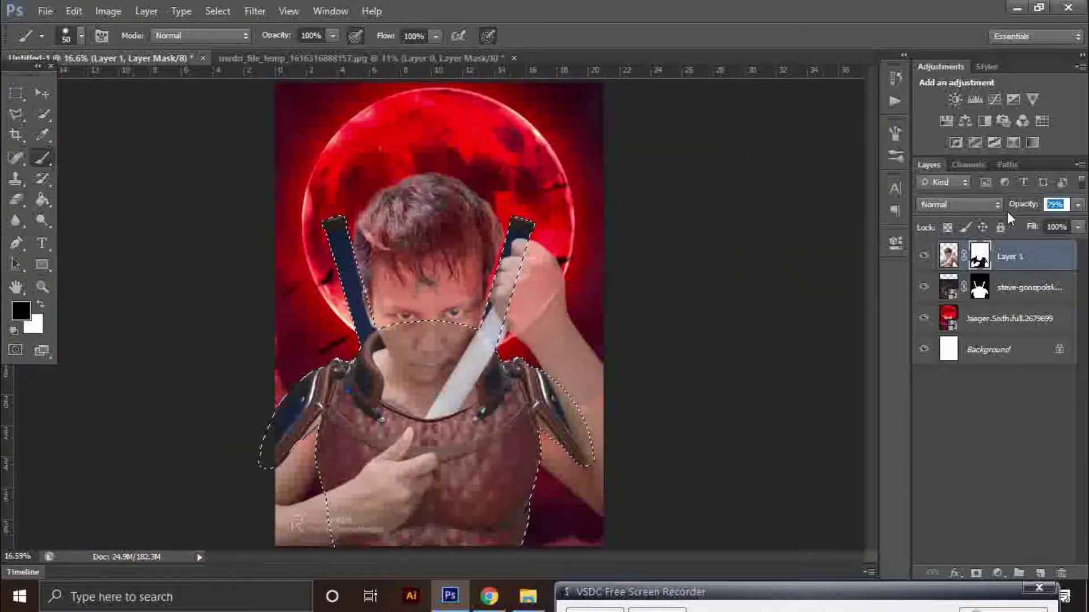
{"action": "key", "text": "Return"}
{"action": "scroll", "coordinate": [399, 418], "scroll_direction": "up", "scroll_amount": 6}
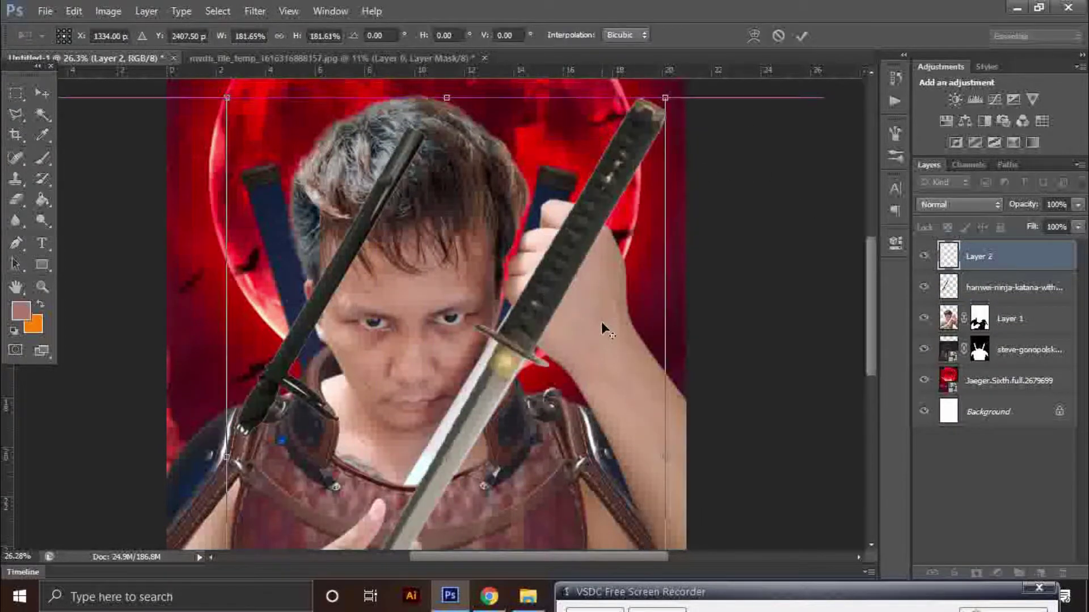
Enlarge, move and rotate the second katana to a steep diagonal across the face.
{"action": "left_click_drag", "start_coordinate": [601, 323], "coordinate": [530, 276]}
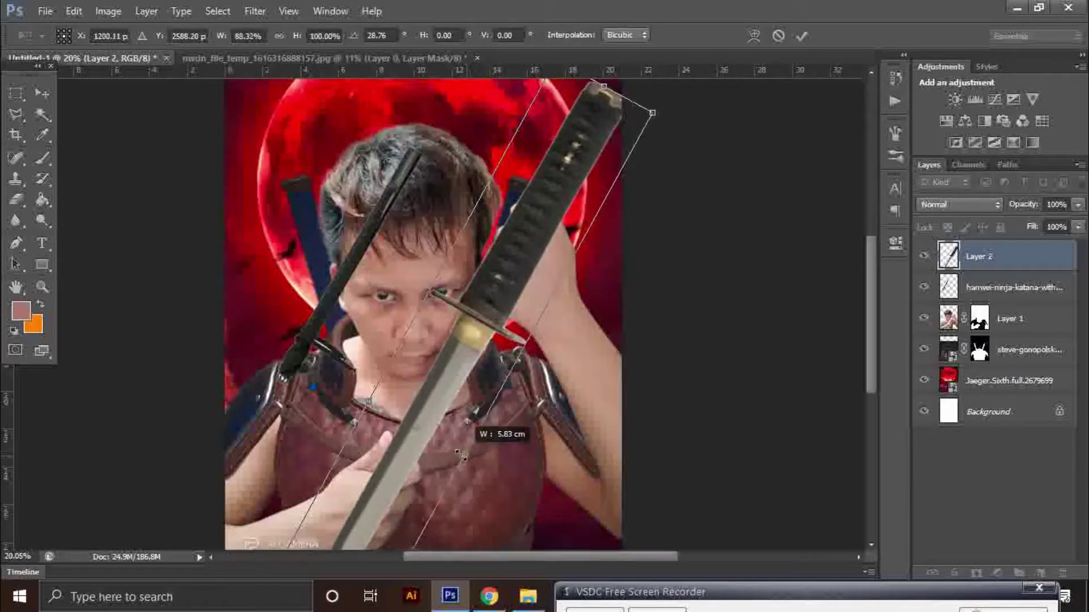
{"action": "left_click_drag", "start_coordinate": [475, 385], "coordinate": [464, 412]}
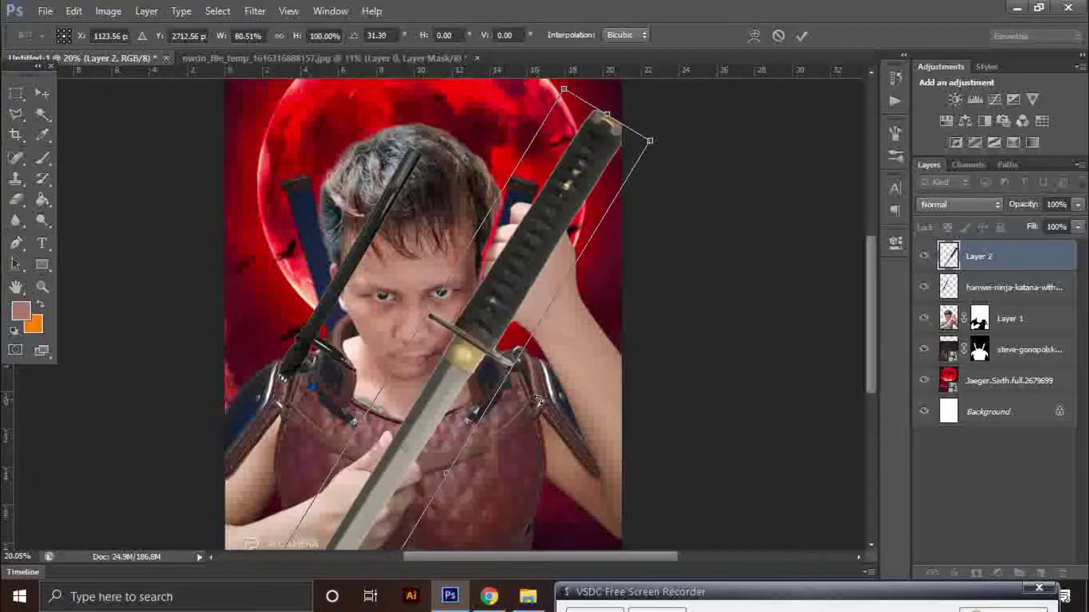
{"action": "left_click_drag", "start_coordinate": [537, 400], "coordinate": [571, 340]}
{"action": "key", "text": "Return"}
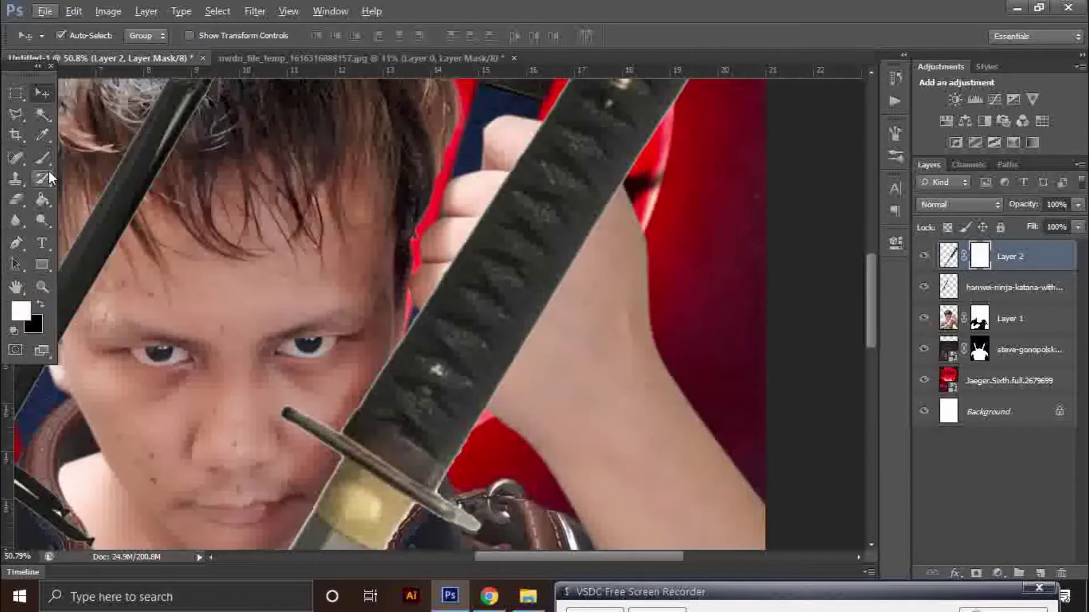
Paint Layer 2's mask so the raised hand's fingers wrap over the katana grip.
{"action": "scroll", "coordinate": [487, 233], "scroll_direction": "up", "scroll_amount": 1}
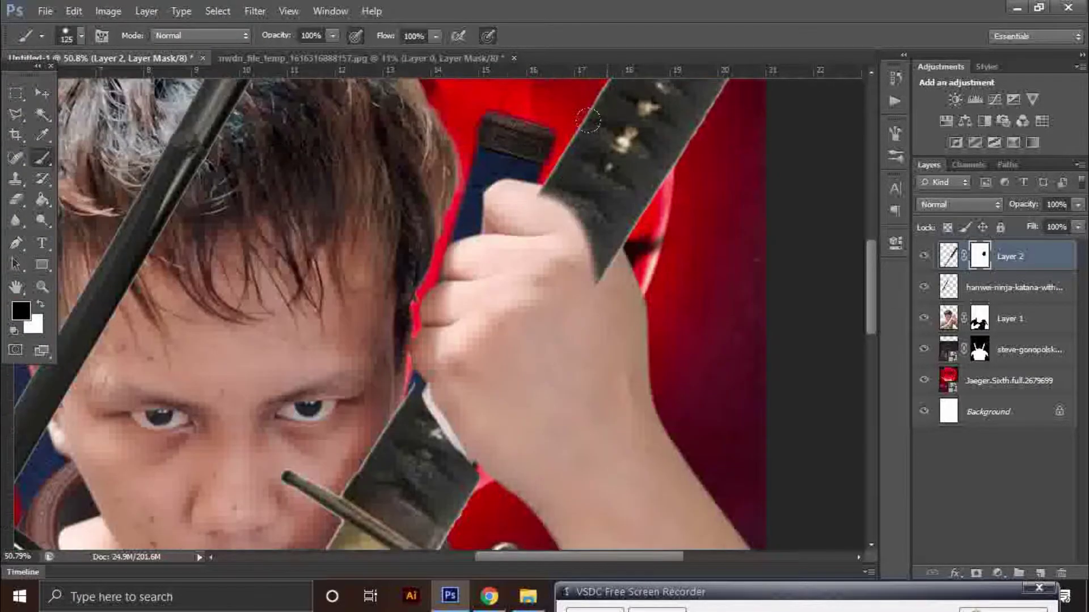
{"action": "scroll", "coordinate": [510, 255], "scroll_direction": "up", "scroll_amount": 1}
{"action": "scroll", "coordinate": [492, 284], "scroll_direction": "up", "scroll_amount": 1}
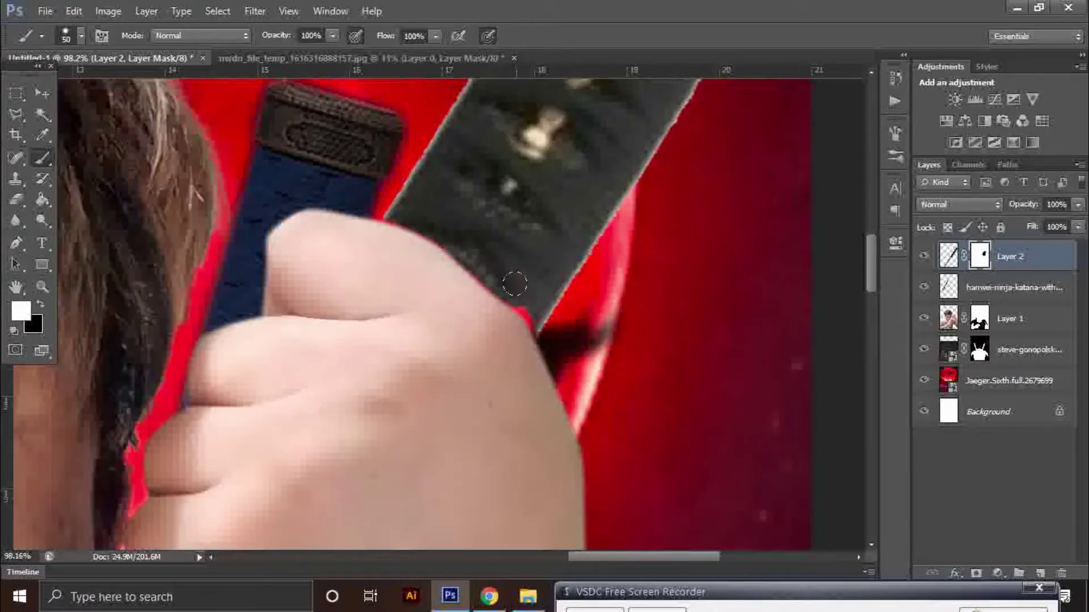
{"action": "scroll", "coordinate": [351, 235], "scroll_direction": "up", "scroll_amount": 1}
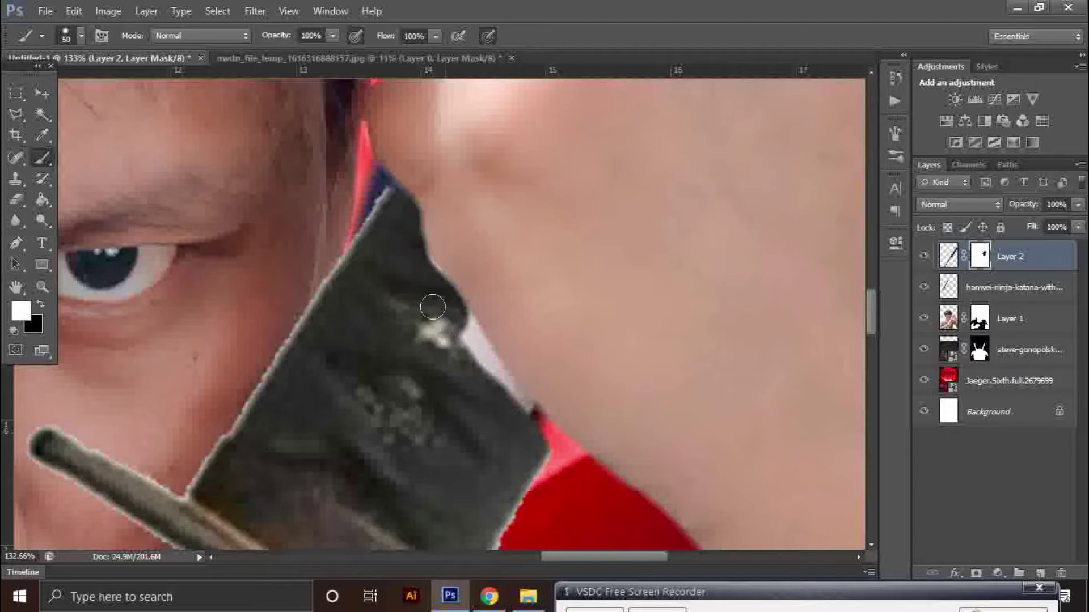
{"action": "scroll", "coordinate": [410, 274], "scroll_direction": "down", "scroll_amount": 2}
Add an Inner Shadow layer style to the katana on Layer 2.
{"action": "key", "text": "v"}
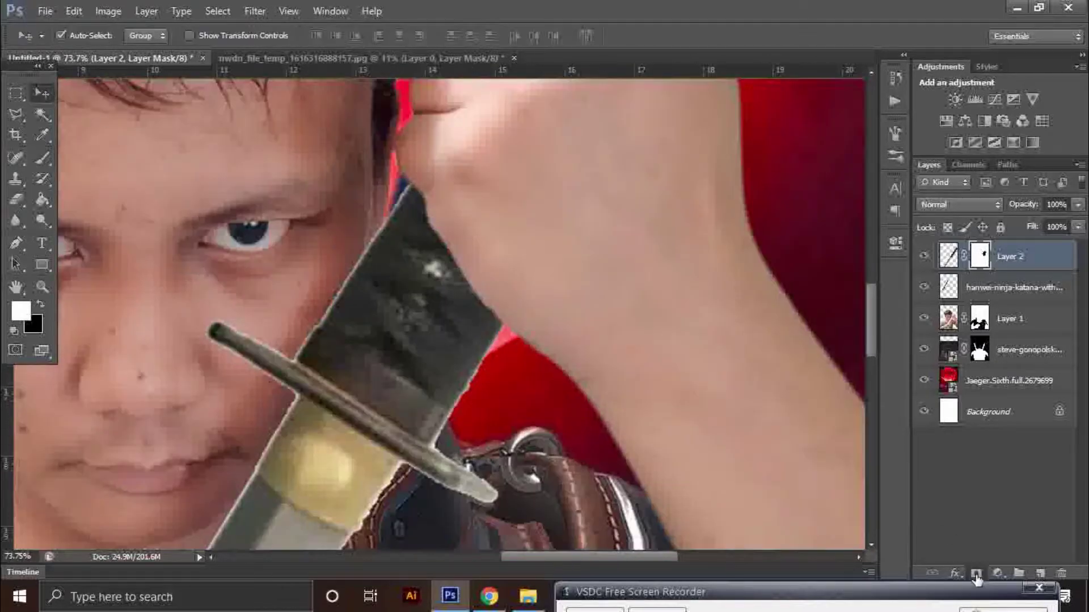
{"action": "double_click", "coordinate": [1032, 257]}
{"action": "left_click", "coordinate": [688, 238]}
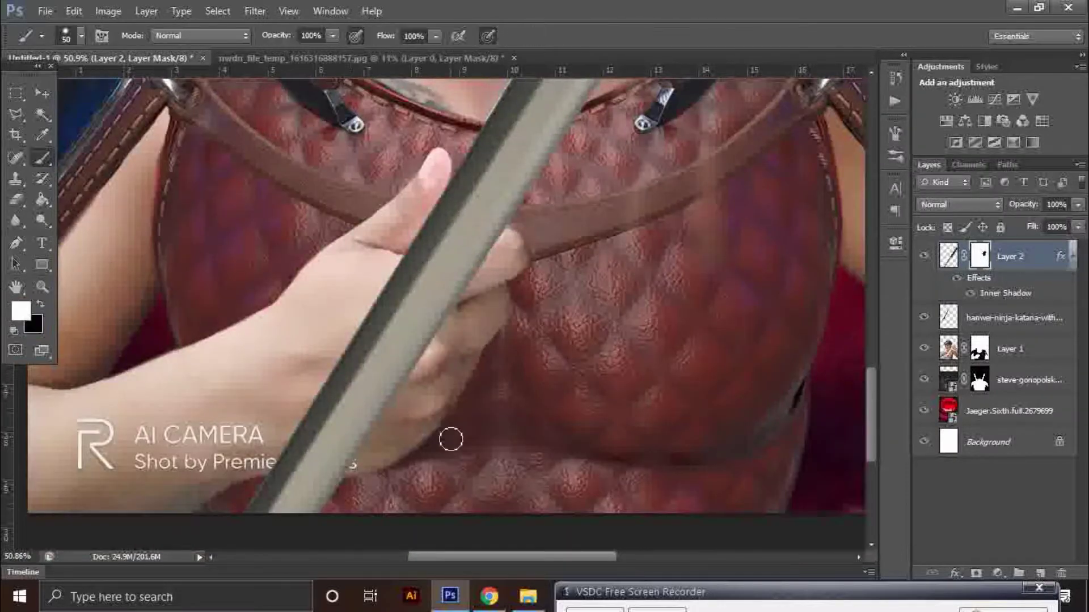
{"action": "scroll", "coordinate": [343, 440], "scroll_direction": "up", "scroll_amount": 2}
{"action": "key", "text": "x"}
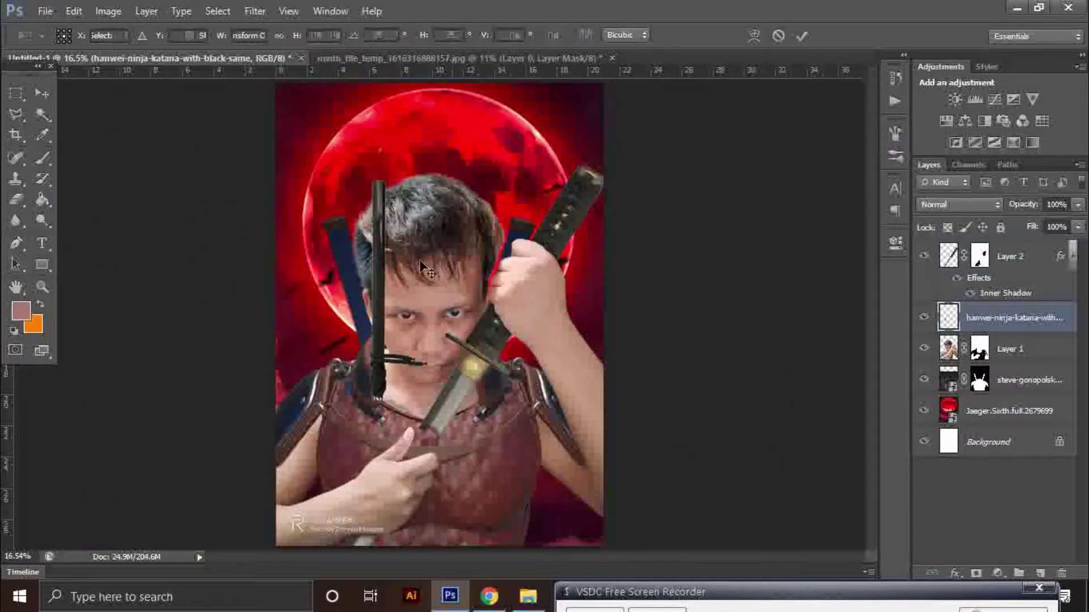
Move the other katana over the chest, rotate it about 32 degrees and scale it up slightly.
{"action": "left_click_drag", "start_coordinate": [421, 265], "coordinate": [413, 288]}
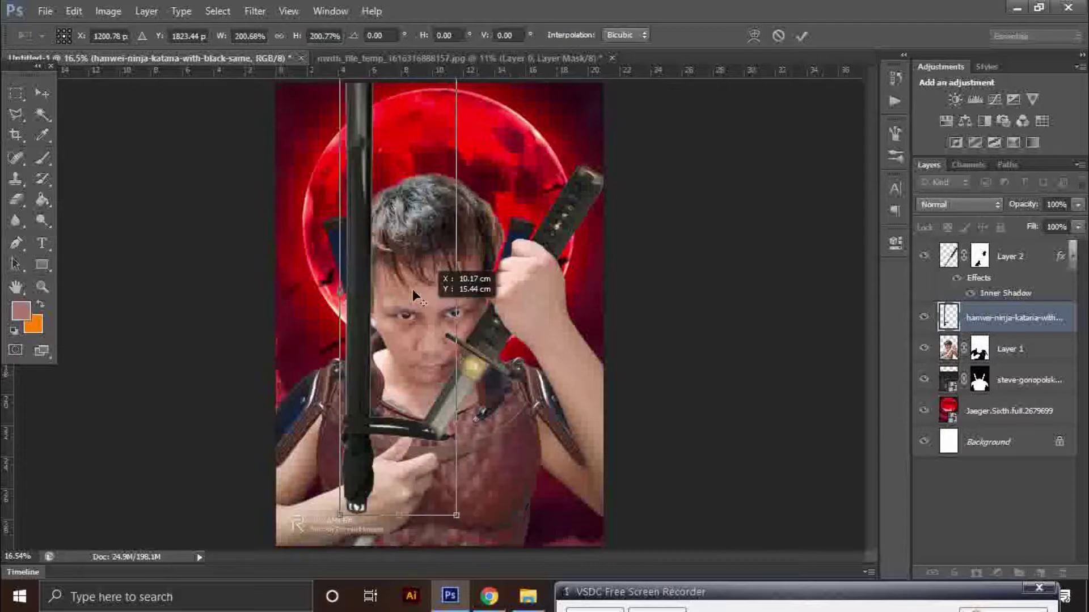
{"action": "left_click_drag", "start_coordinate": [476, 528], "coordinate": [489, 539]}
{"action": "left_click_drag", "start_coordinate": [655, 329], "coordinate": [662, 428]}
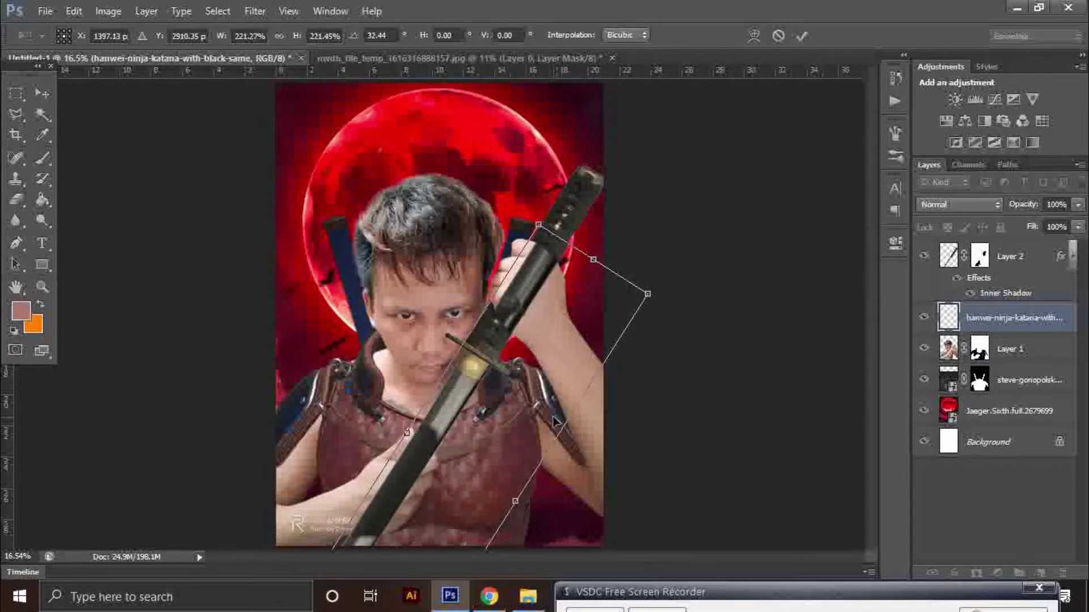
{"action": "key", "text": "Return"}
Stack the katana layer above Layer 2 and mask it so the lower hand grips it.
{"action": "key", "text": "ctrl+bracketright"}
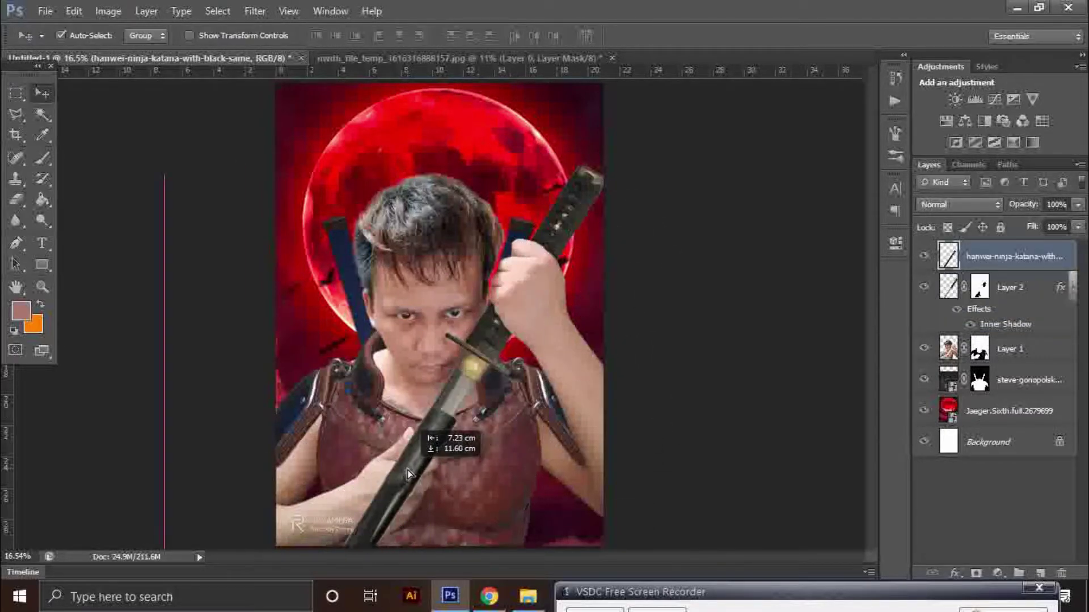
{"action": "scroll", "coordinate": [443, 499], "scroll_direction": "up", "scroll_amount": 3}
{"action": "scroll", "coordinate": [425, 472], "scroll_direction": "down", "scroll_amount": 1}
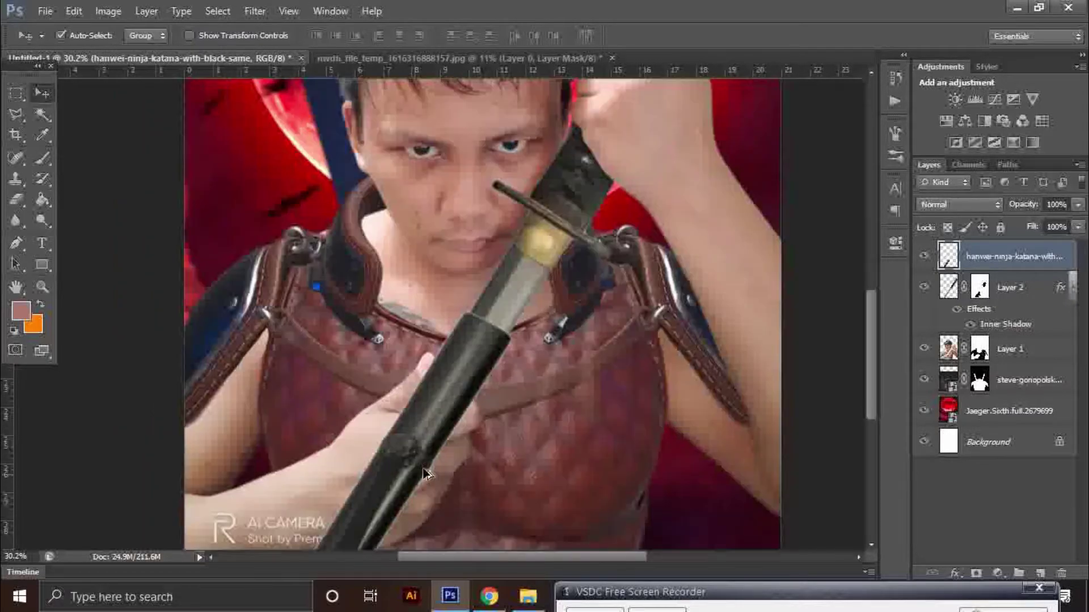
{"action": "scroll", "coordinate": [430, 480], "scroll_direction": "up", "scroll_amount": 2}
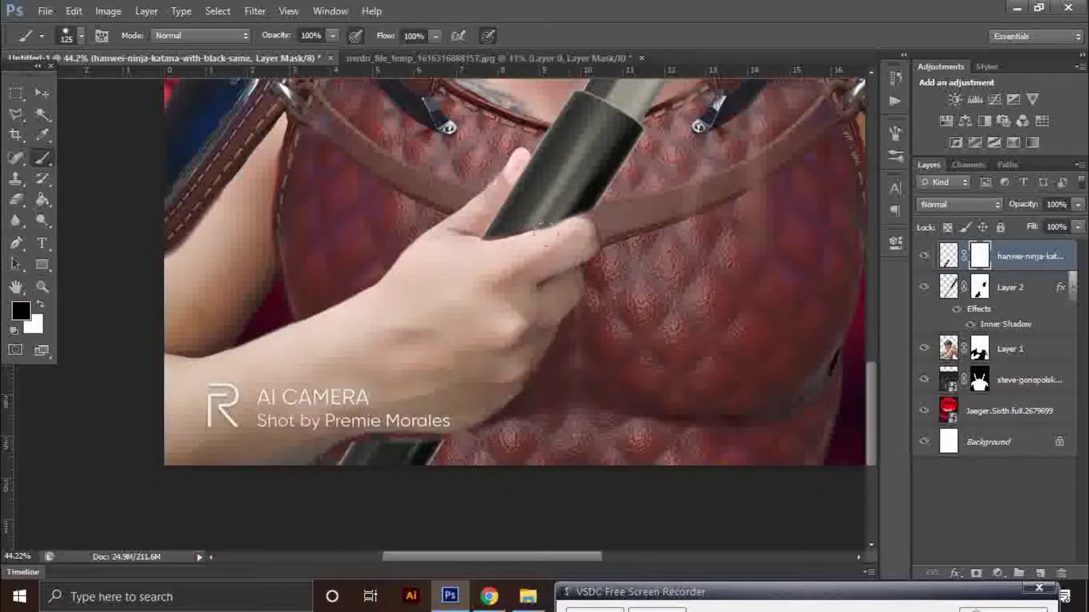
{"action": "scroll", "coordinate": [543, 230], "scroll_direction": "up", "scroll_amount": 2}
{"action": "scroll", "coordinate": [543, 230], "scroll_direction": "up", "scroll_amount": 3}
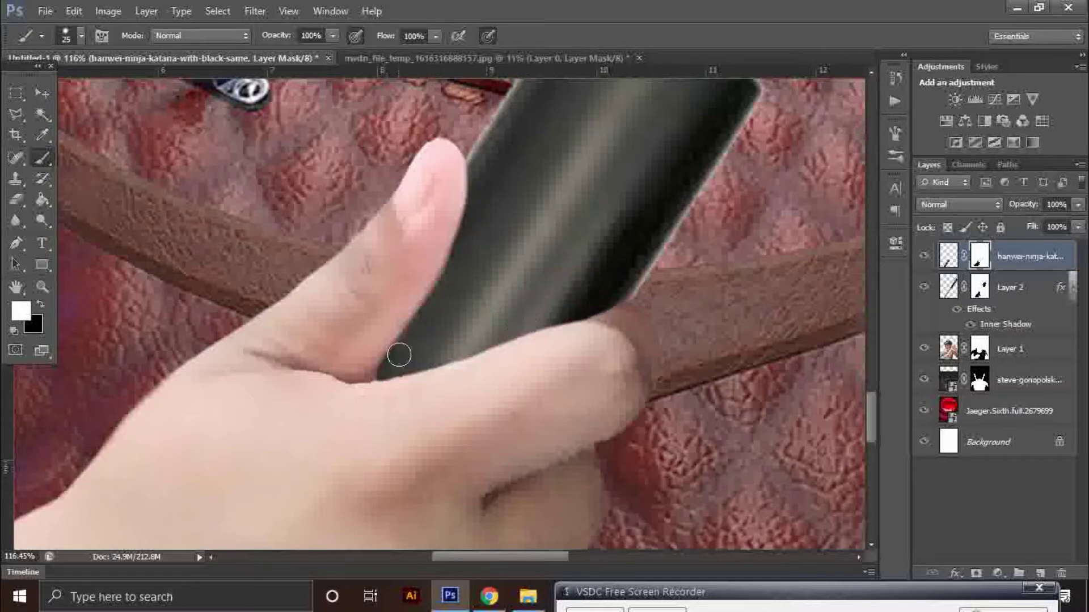
{"action": "scroll", "coordinate": [444, 381], "scroll_direction": "down", "scroll_amount": 3}
{"action": "scroll", "coordinate": [300, 256], "scroll_direction": "up", "scroll_amount": 4}
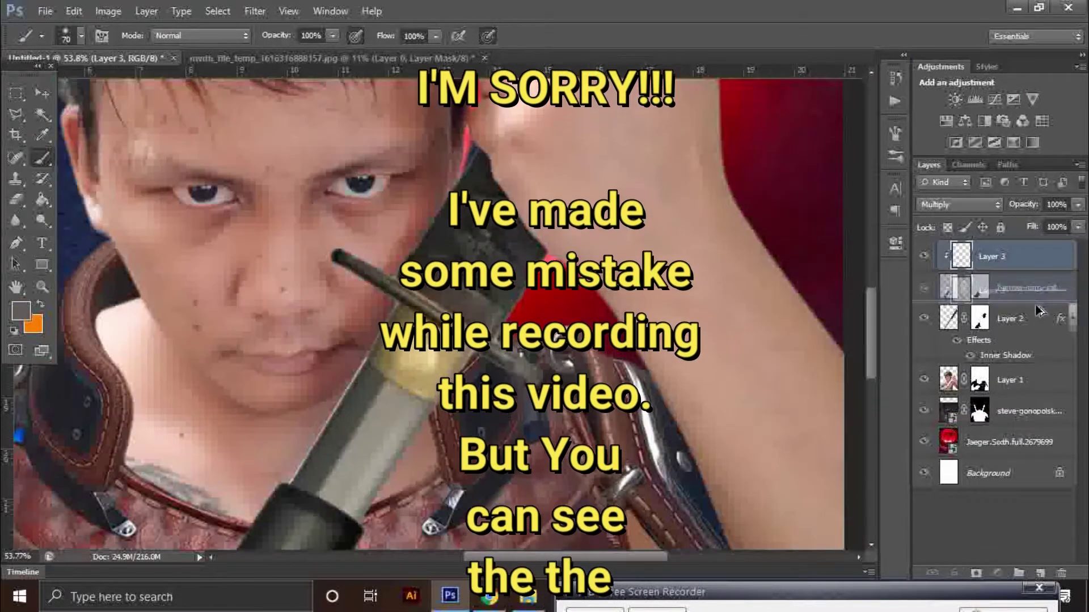
Set Layer 4 to Multiply, lower Levels output white to 163, and add a red Photo Filter.
{"action": "left_click", "coordinate": [959, 204]}
{"action": "left_click", "coordinate": [954, 63]}
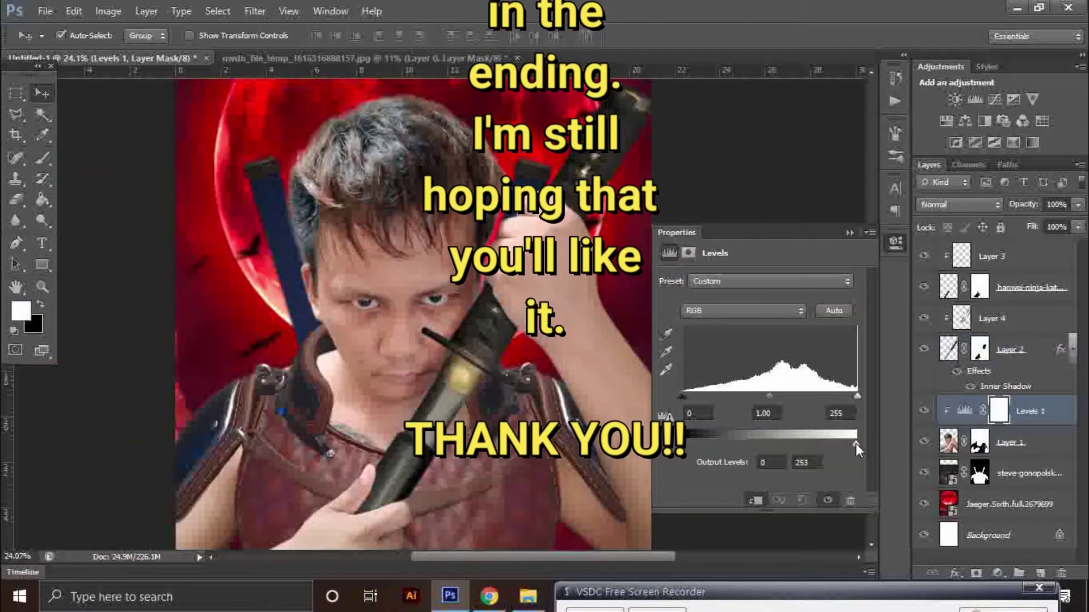
{"action": "left_click_drag", "start_coordinate": [856, 444], "coordinate": [794, 444]}
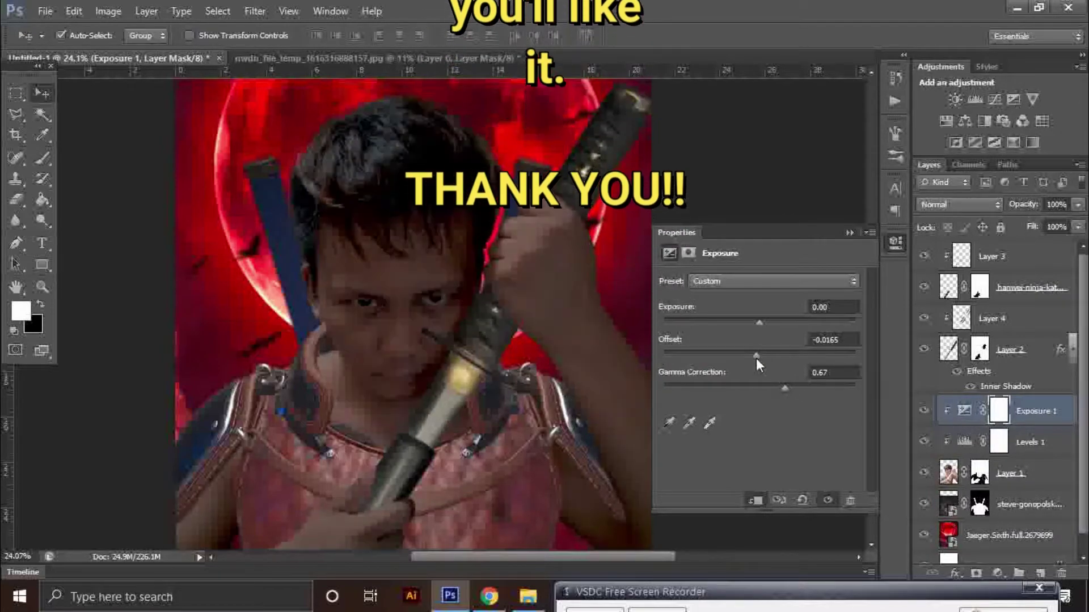
{"action": "left_click", "coordinate": [849, 233]}
{"action": "left_click", "coordinate": [1001, 120]}
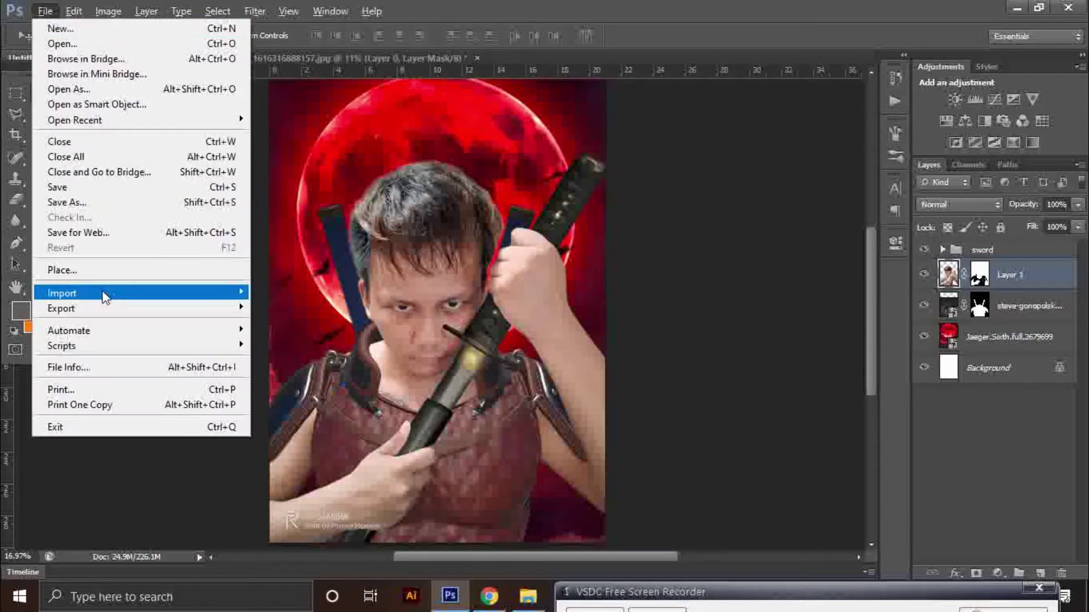
Open Refine Edge for the selection in the newly imported image.
{"action": "key", "text": "ctrl+alt+r"}
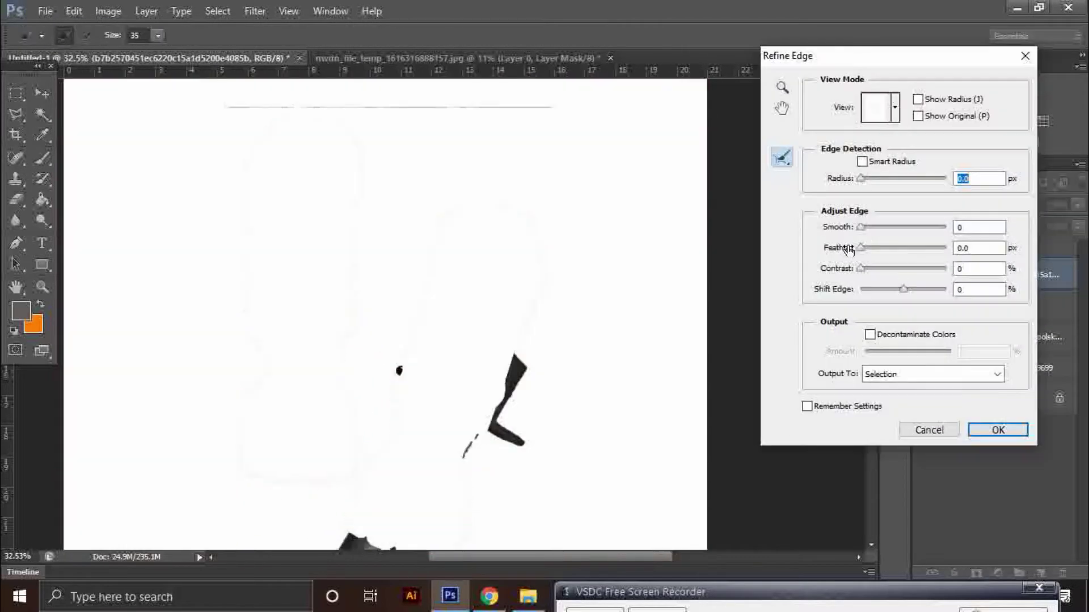